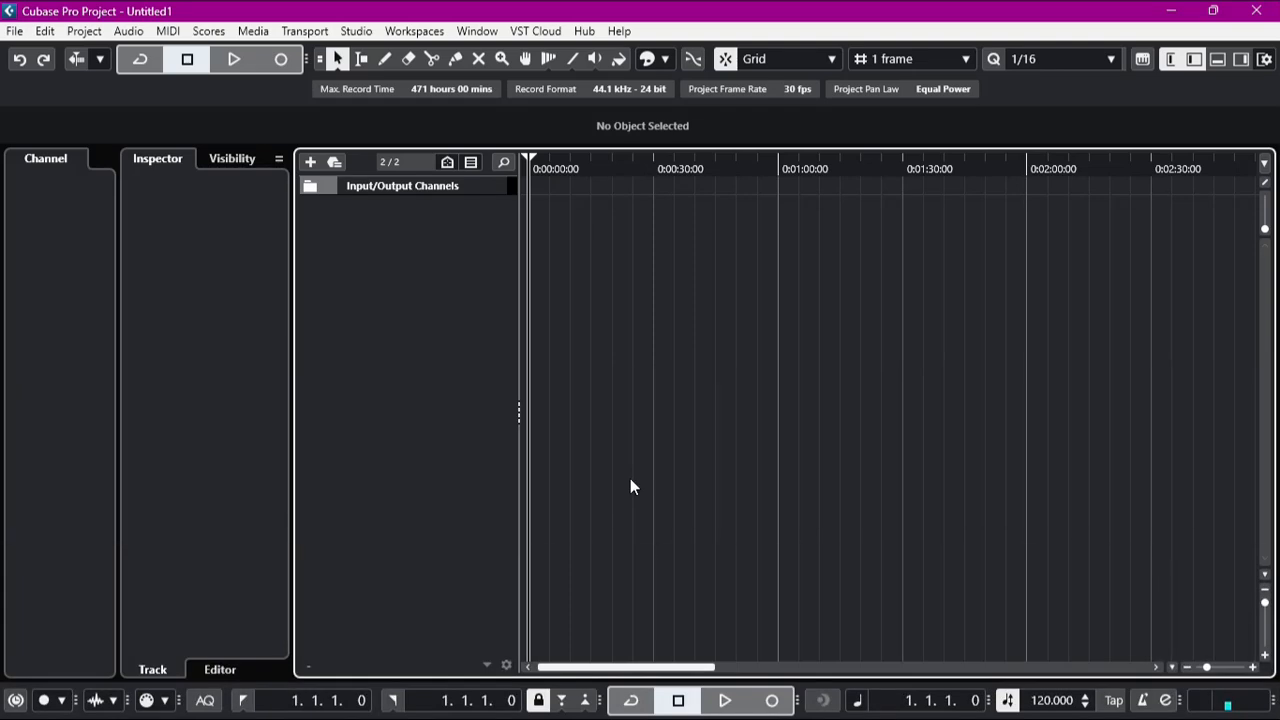
# Step: Add three mono audio tracks with input In 1 (Mono) and output Stereo Out
pyautogui.rightClick(371, 242)
pyautogui.click(448, 246)
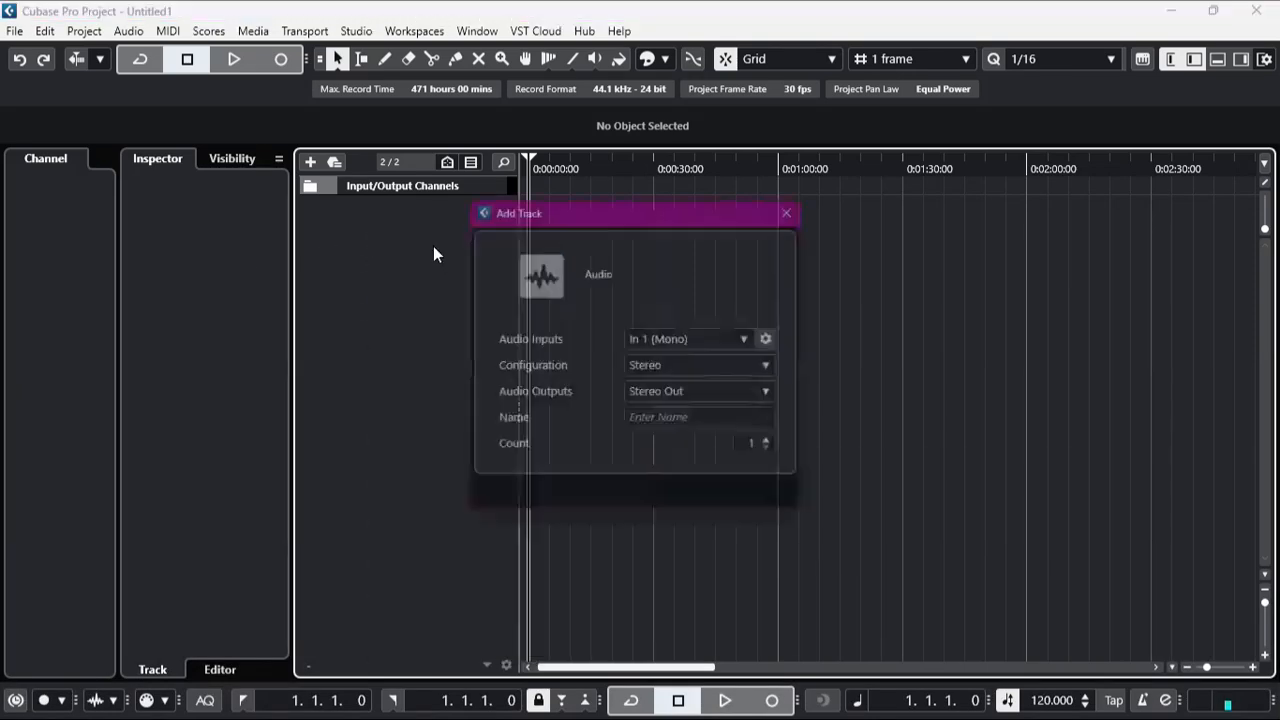
pyautogui.click(684, 366)
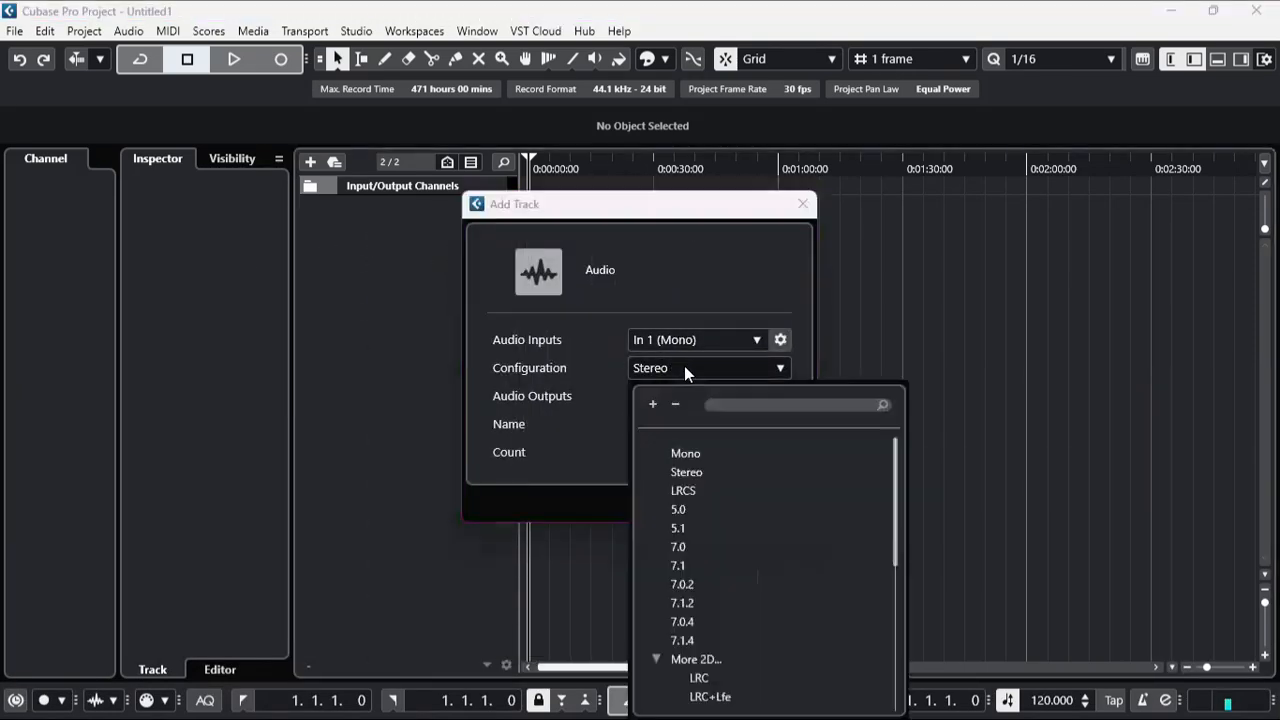
pyautogui.click(690, 456)
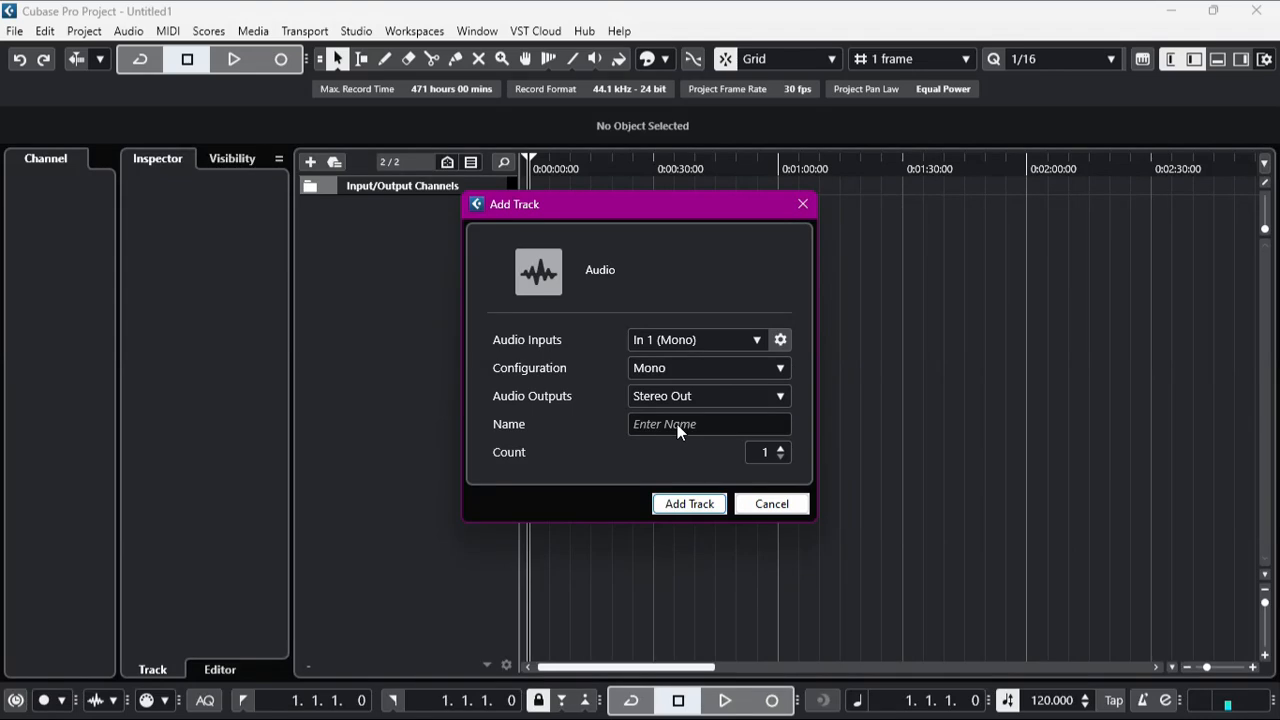
pyautogui.click(781, 449)
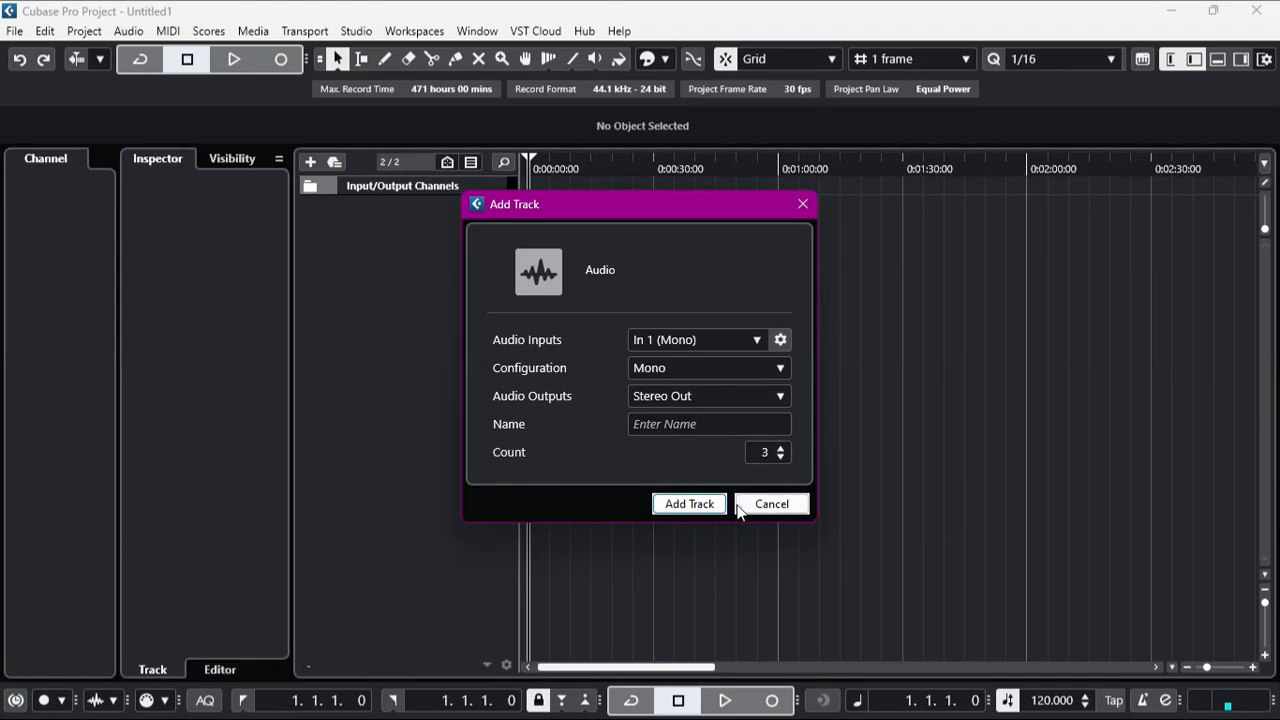
pyautogui.click(686, 504)
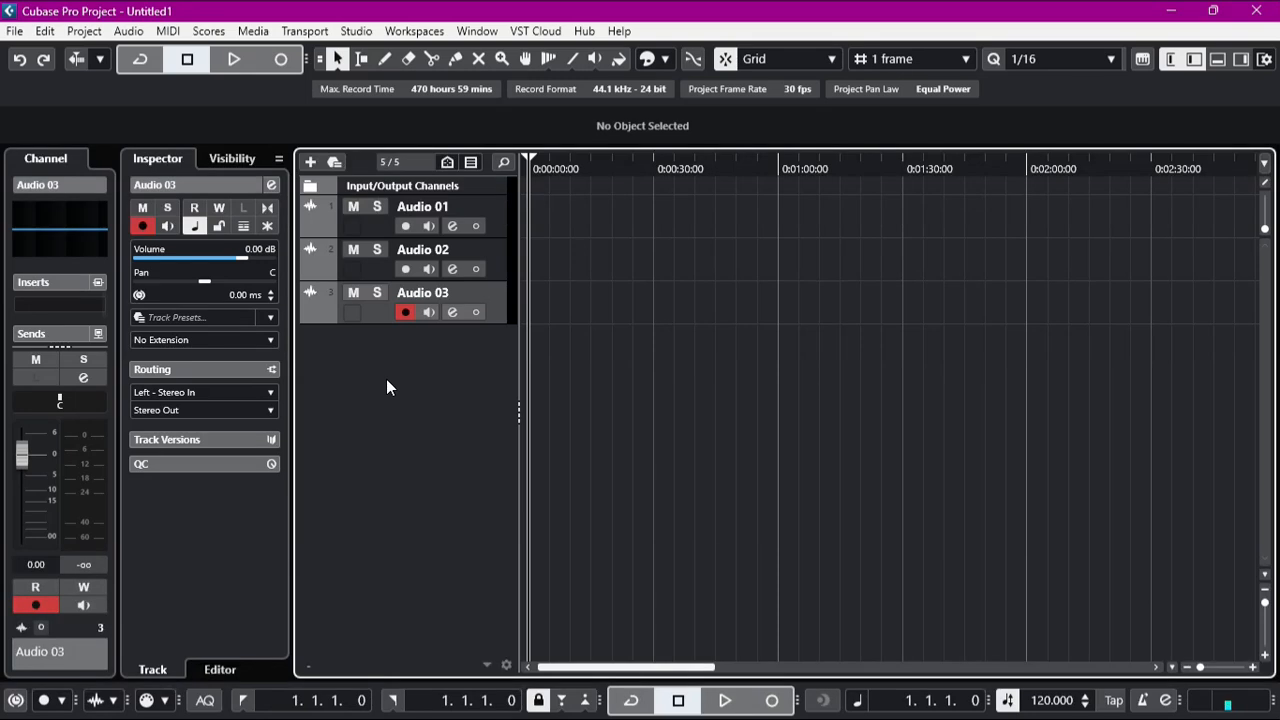
# Step: Add one stereo group track named Bus 1, output to Stereo Out and created inside a folder
pyautogui.rightClick(386, 364)
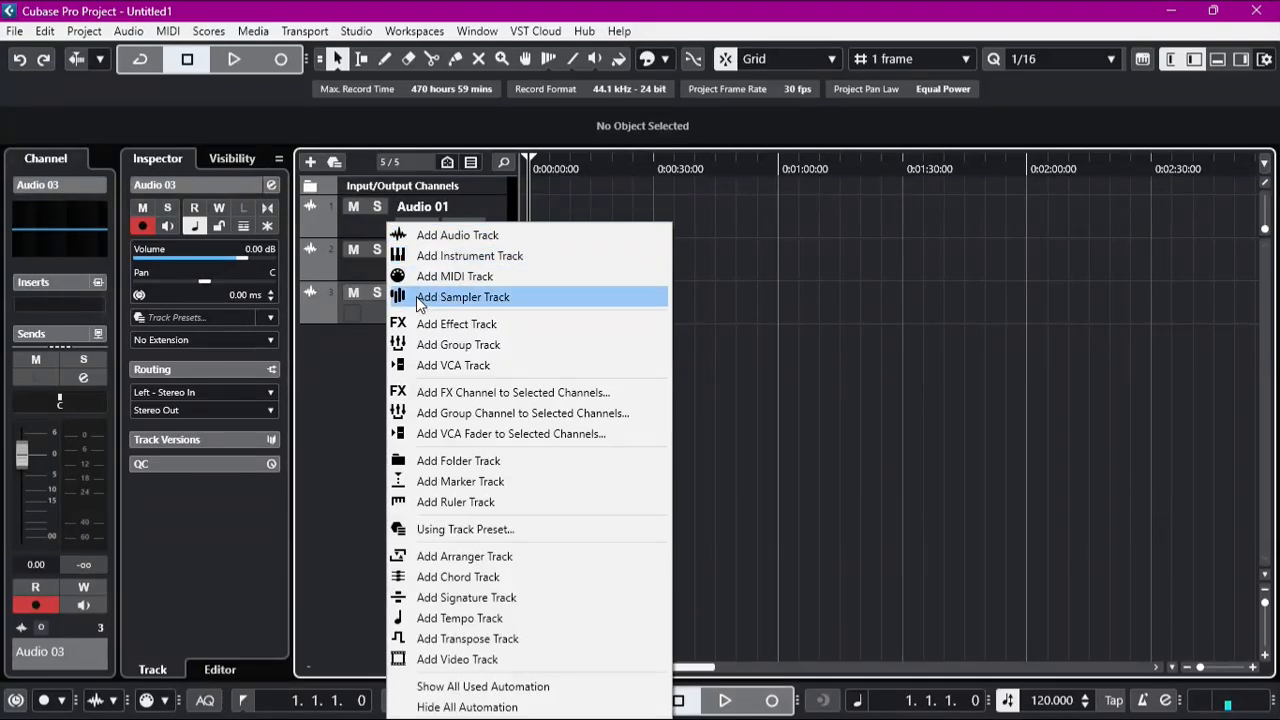
pyautogui.click(446, 346)
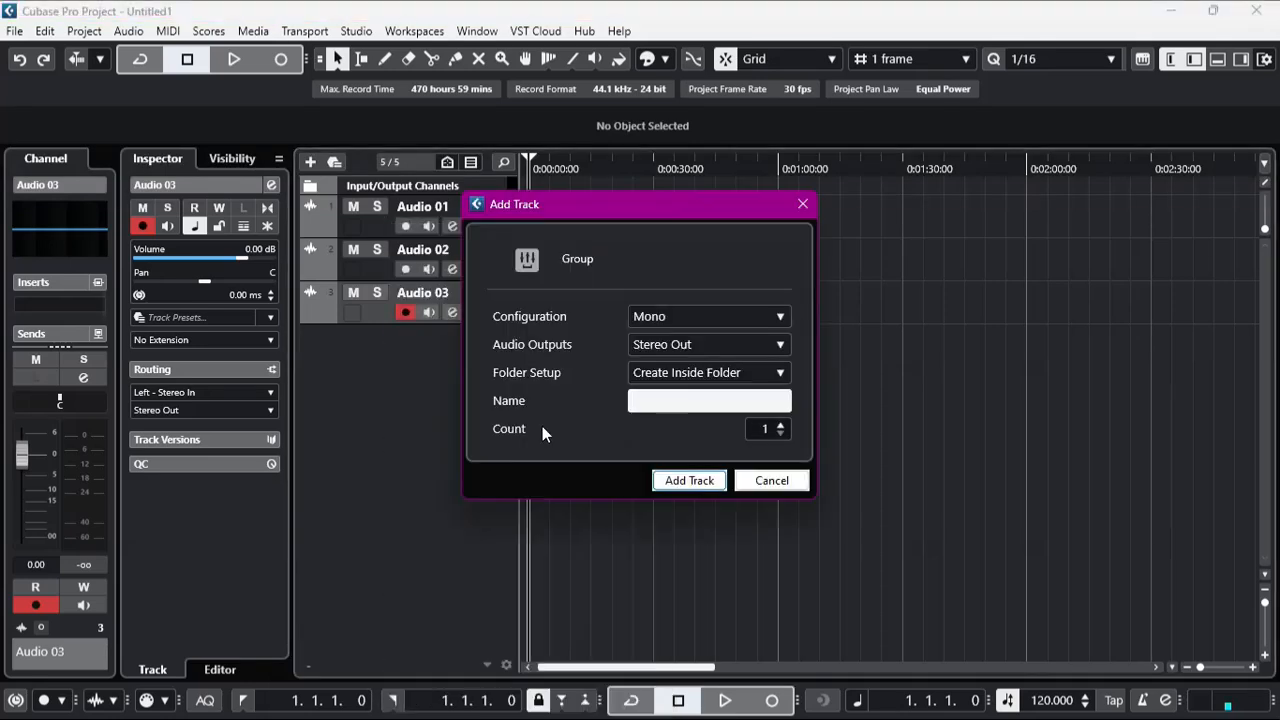
pyautogui.click(654, 315)
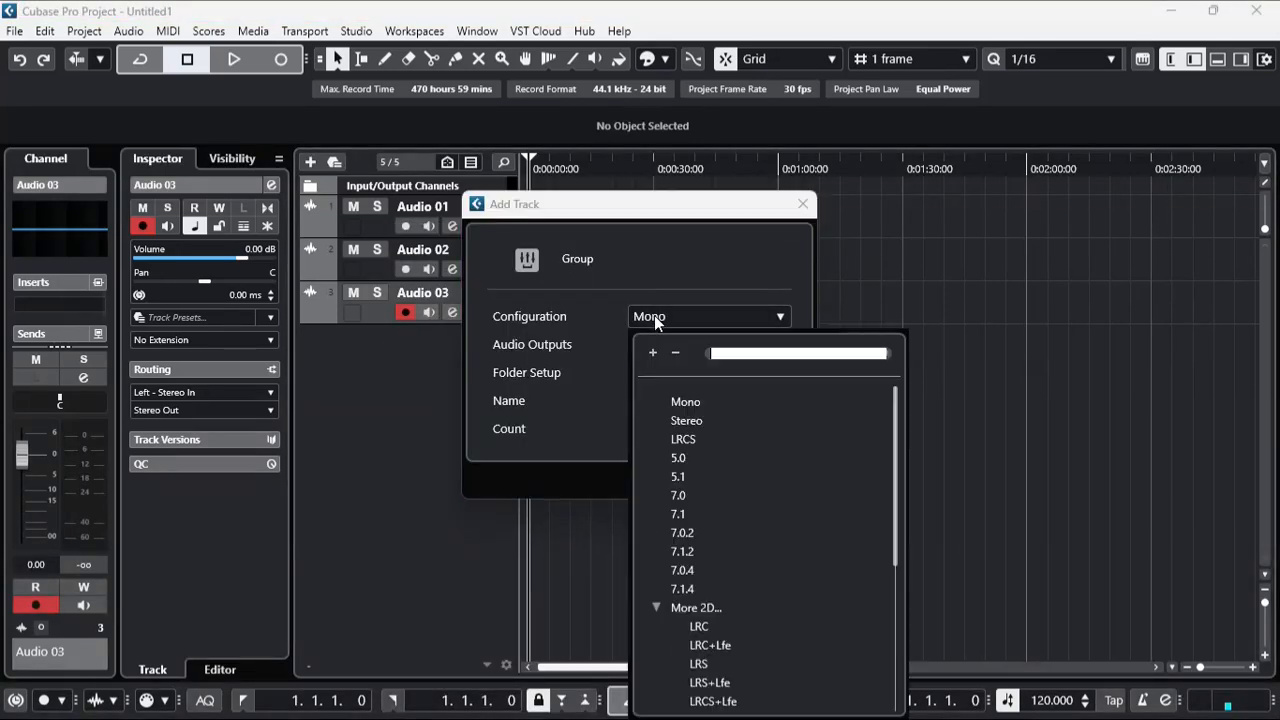
pyautogui.click(675, 420)
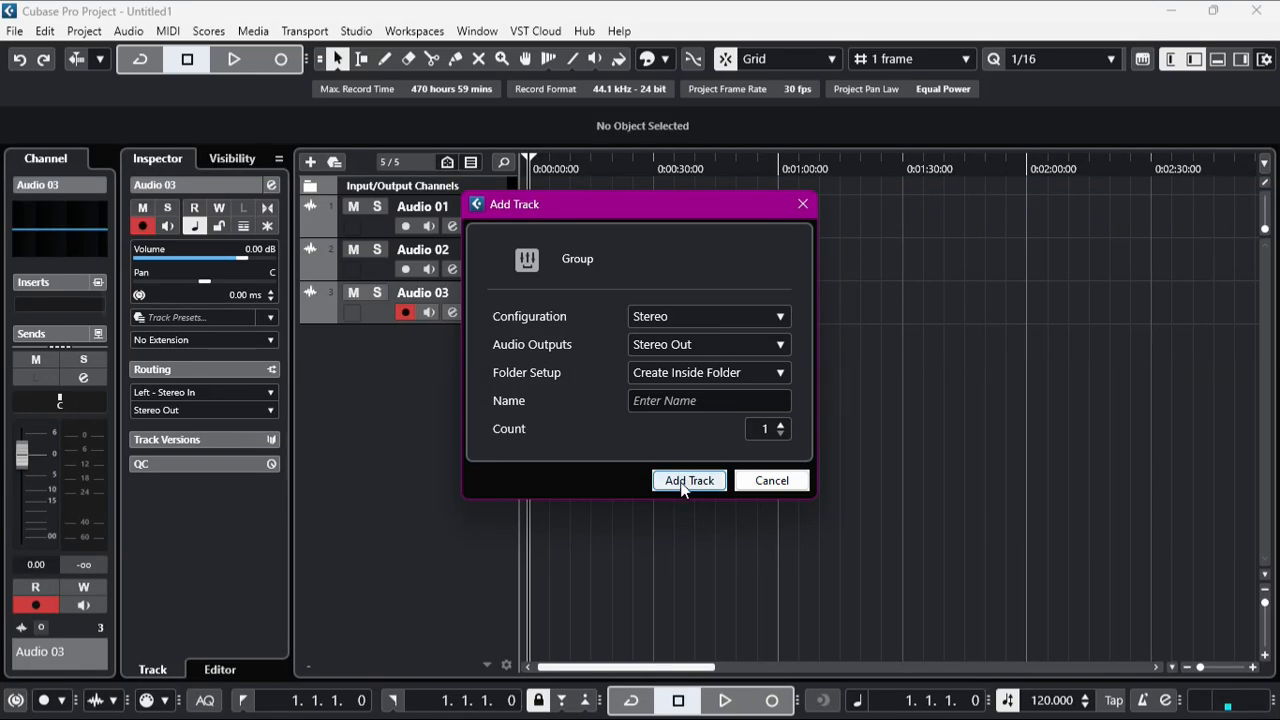
pyautogui.click(660, 401)
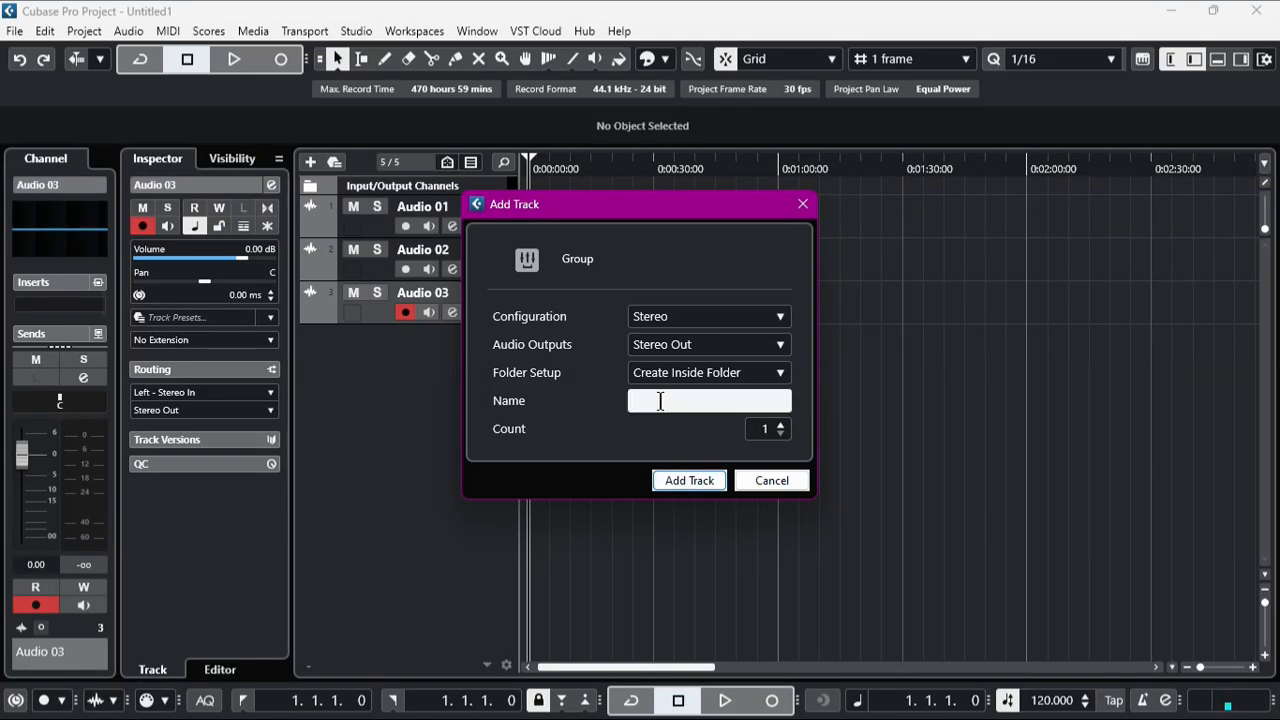
pyautogui.write('Bus 1')
pyautogui.click(689, 480)
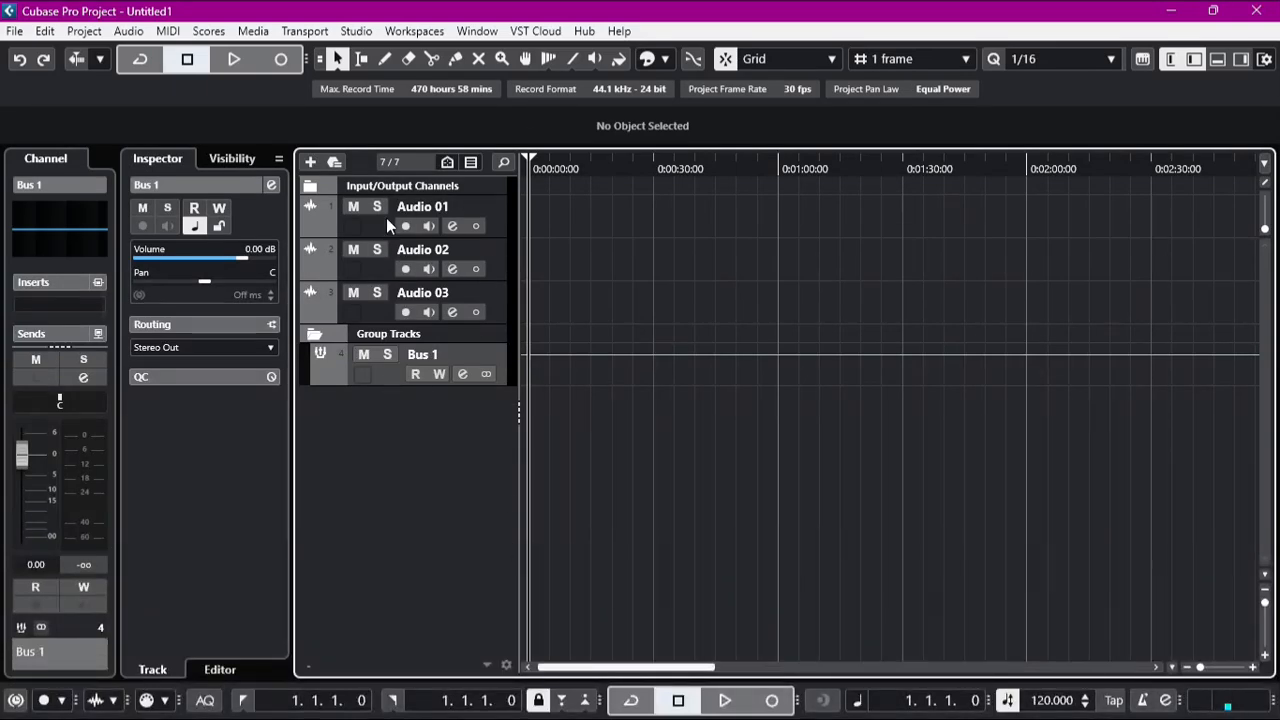
# Step: Route the output of the Audio 01 track to the Bus 1 group
pyautogui.click(470, 219)
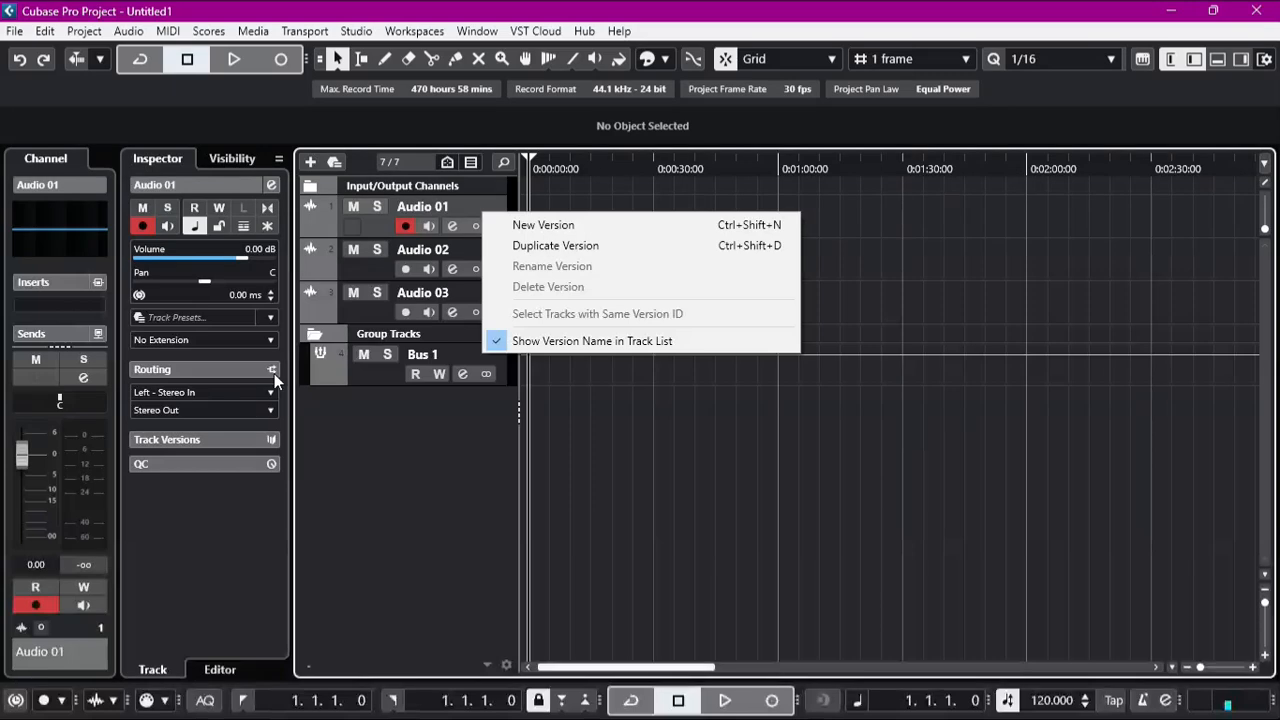
pyautogui.click(186, 407)
pyautogui.click(179, 412)
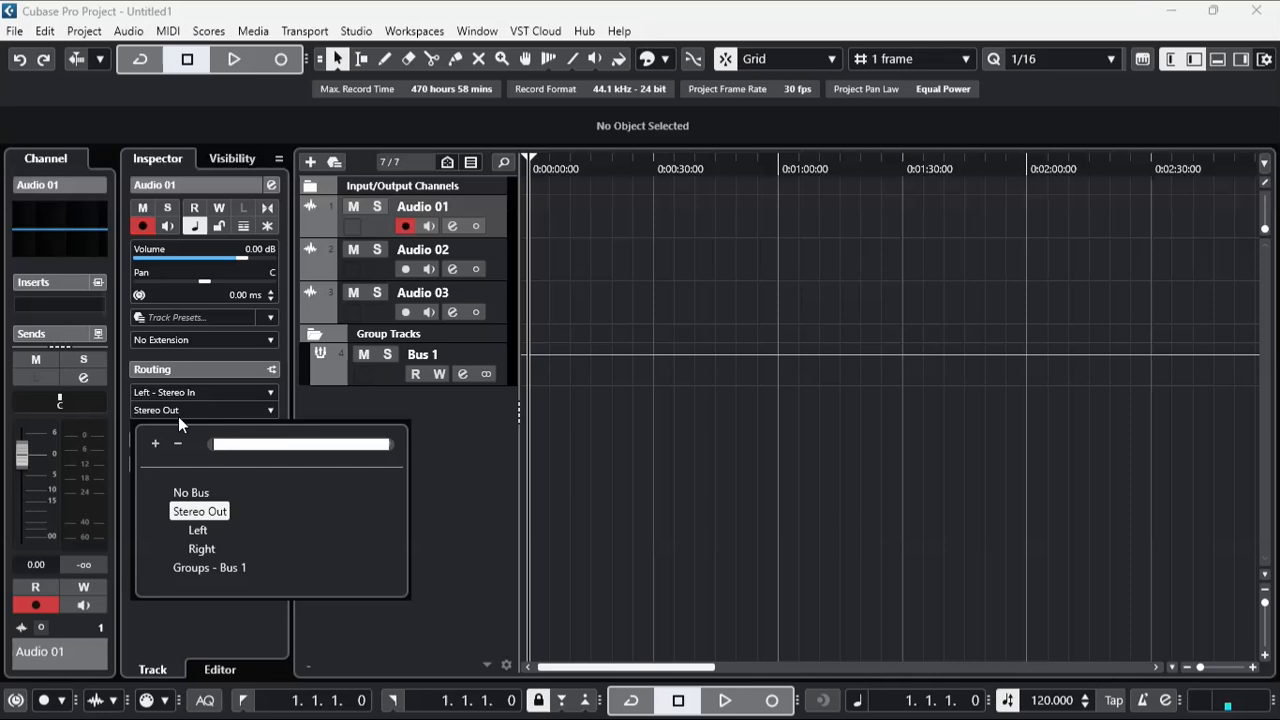
pyautogui.click(205, 568)
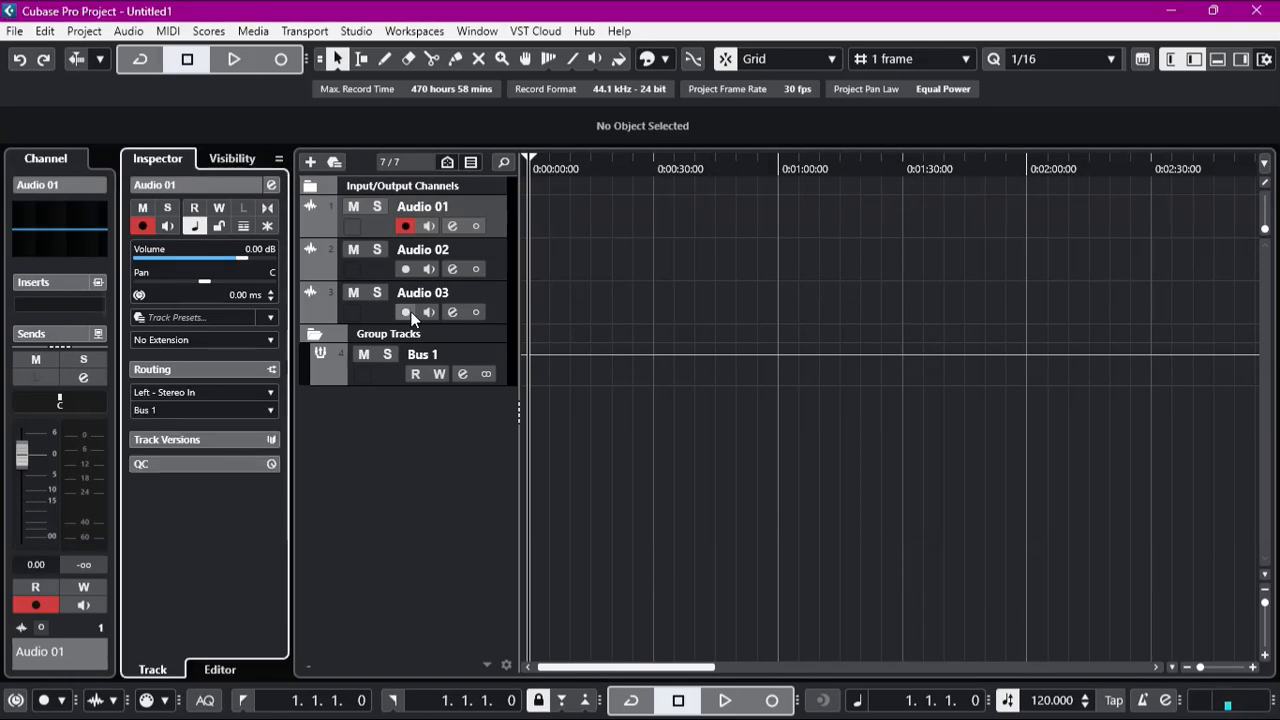
# Step: Route the outputs of the Audio 02 and Audio 03 tracks to the Bus 1 group
pyautogui.click(495, 257)
pyautogui.click(199, 408)
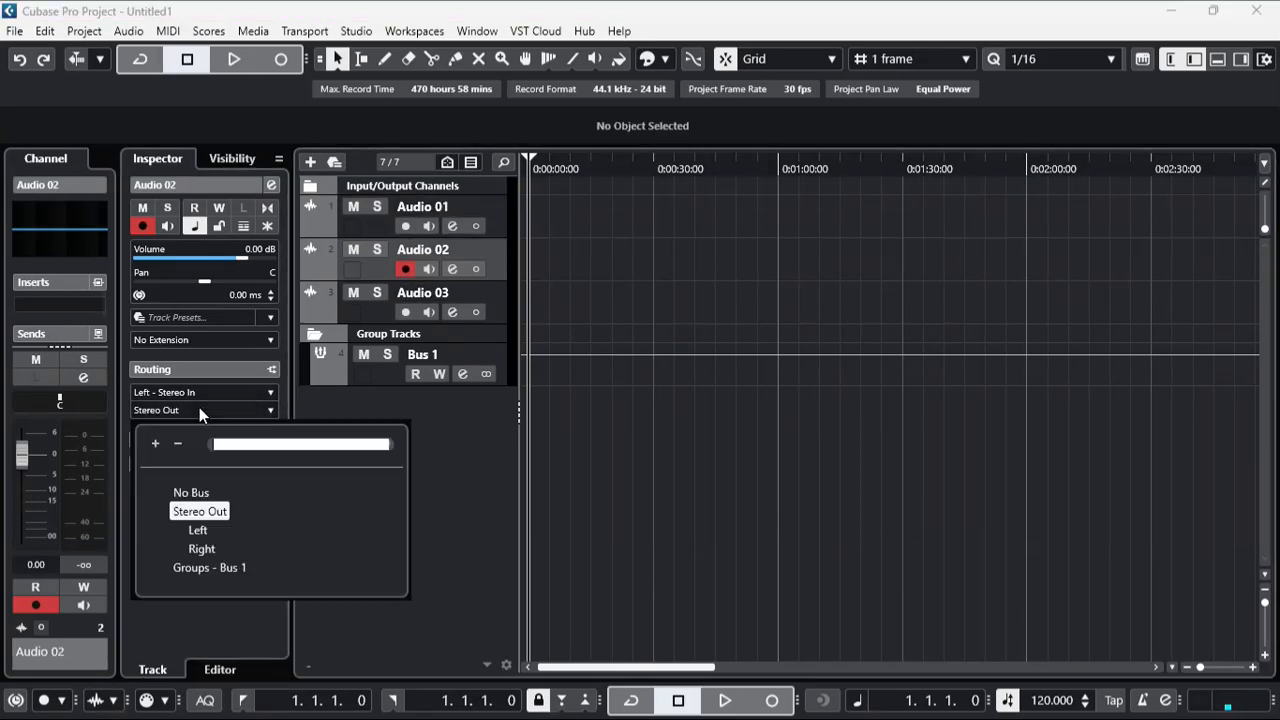
pyautogui.click(205, 568)
pyautogui.click(497, 311)
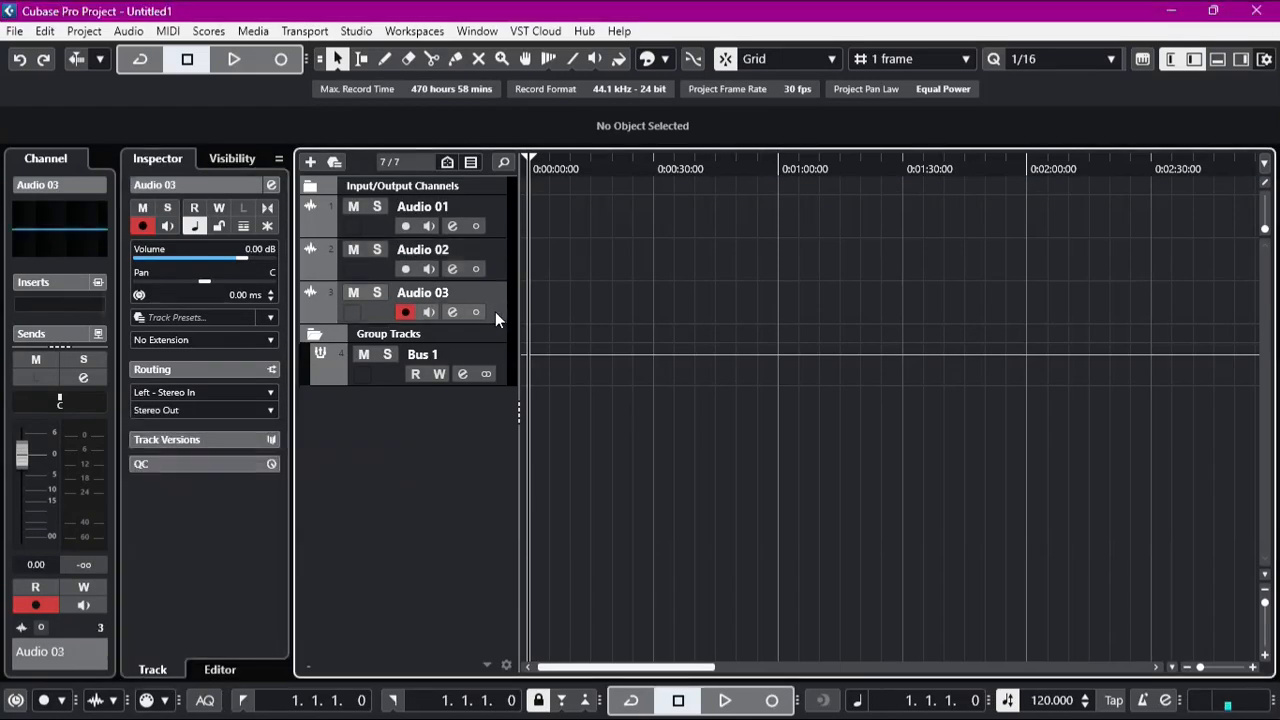
pyautogui.click(148, 409)
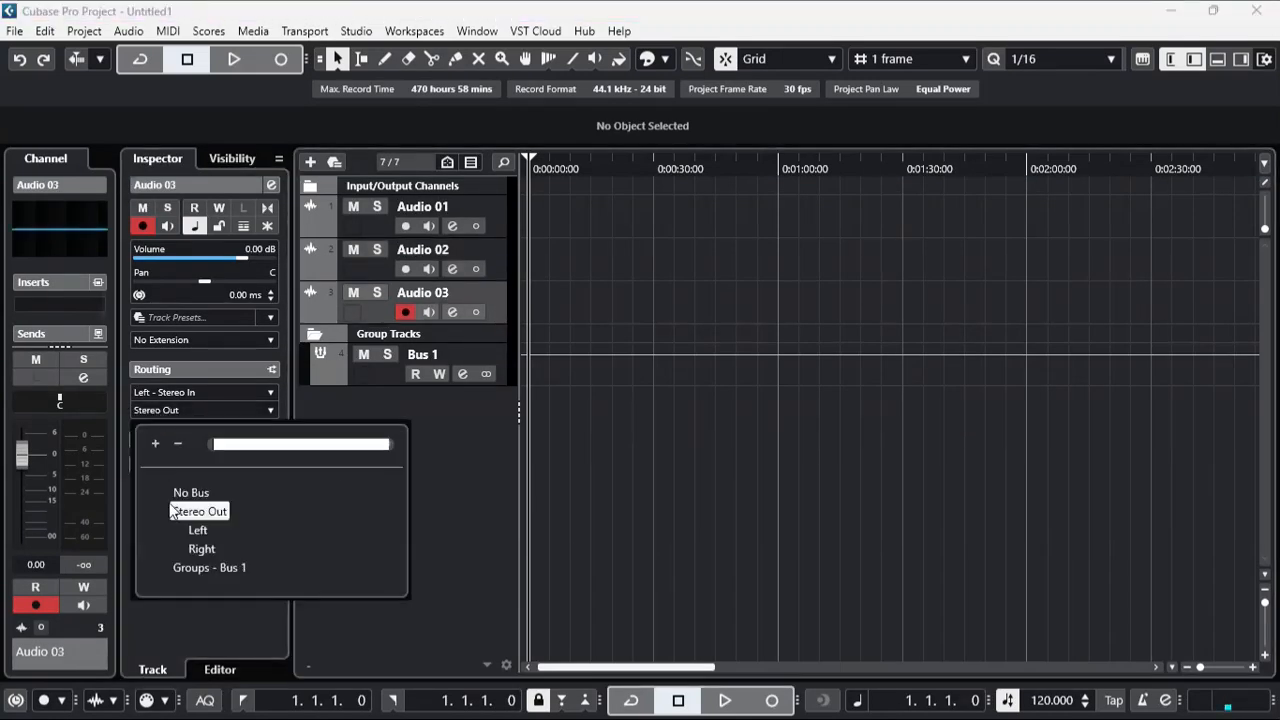
pyautogui.click(191, 567)
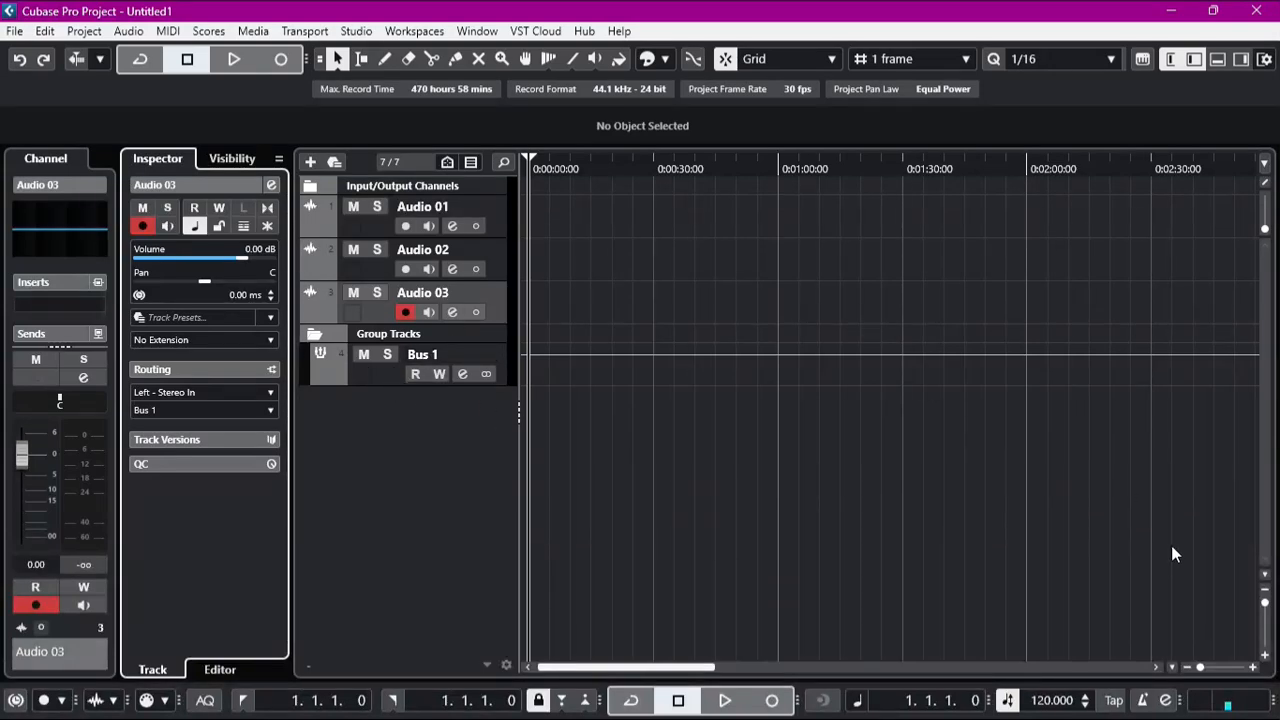
# Step: Make the track rows taller and set the locator range from 1.1.1.0 to 92.1.4.56
pyautogui.moveTo(1265, 603); pyautogui.dragTo(1265, 604)
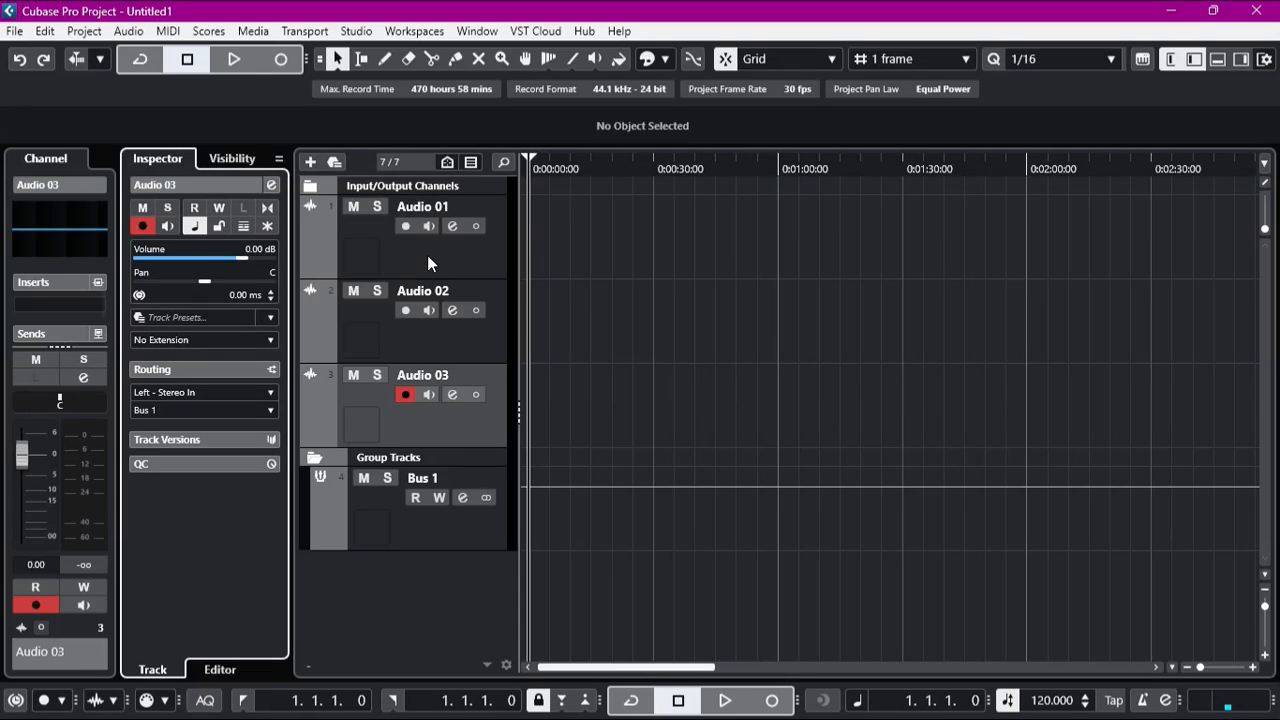
pyautogui.click(532, 157)
pyautogui.moveTo(532, 157)
pyautogui.mouseDown()
pyautogui.moveTo(877, 166)
pyautogui.moveTo(1266, 209)
pyautogui.moveTo(1134, 222)
pyautogui.mouseUp()
pyautogui.moveTo(642, 668); pyautogui.dragTo(518, 671)
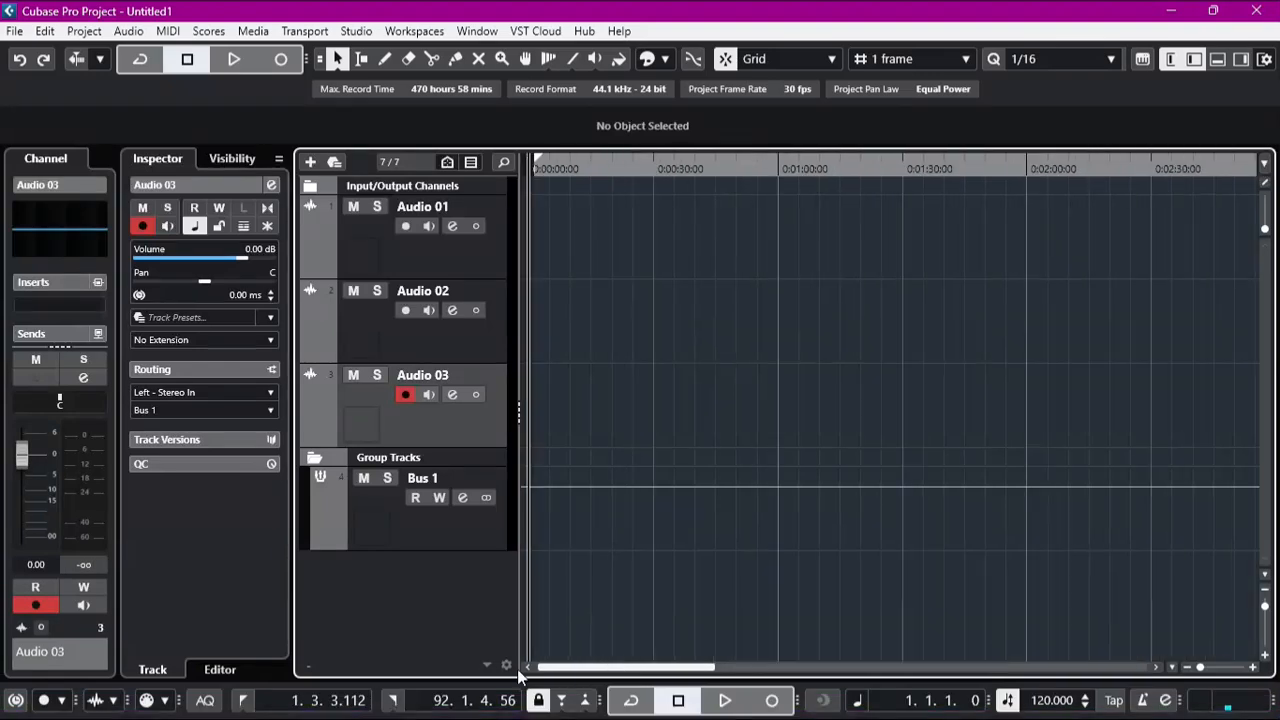
pyautogui.moveTo(538, 163); pyautogui.dragTo(530, 163)
# Step: Import the audio file Long Street.wav onto the Audio 01 track at the project start
pyautogui.click(433, 259)
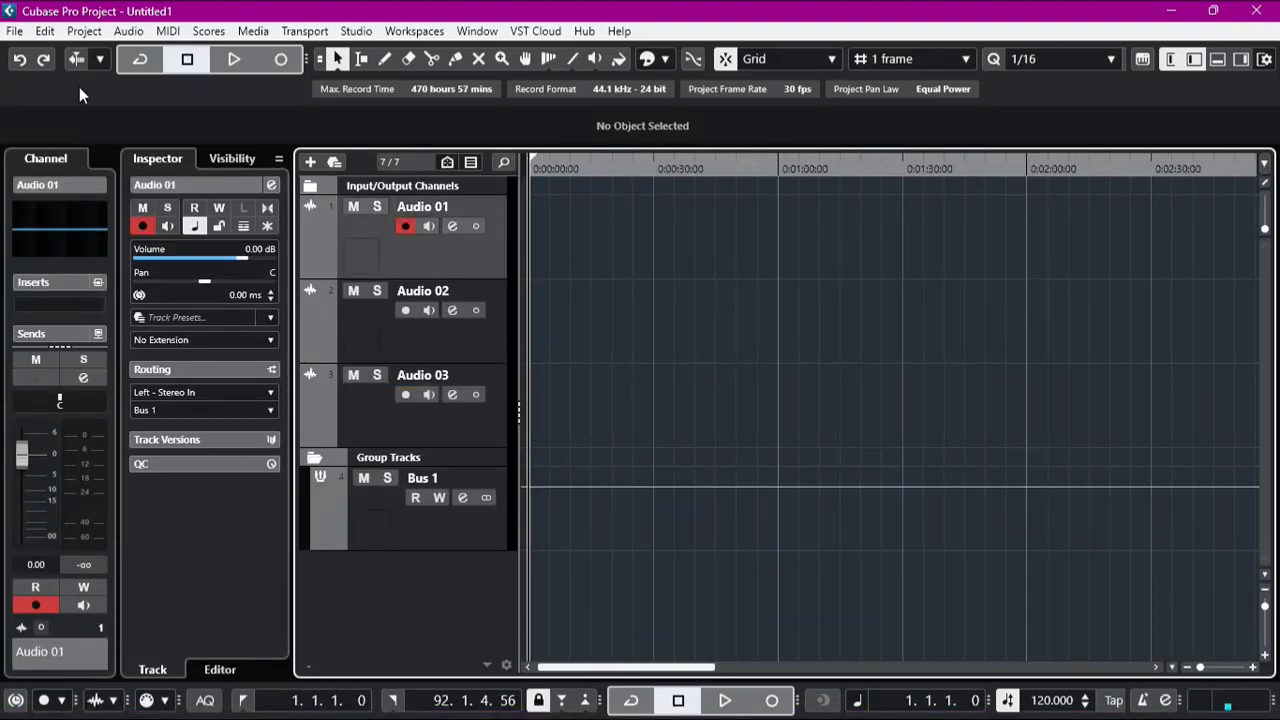
pyautogui.click(14, 31)
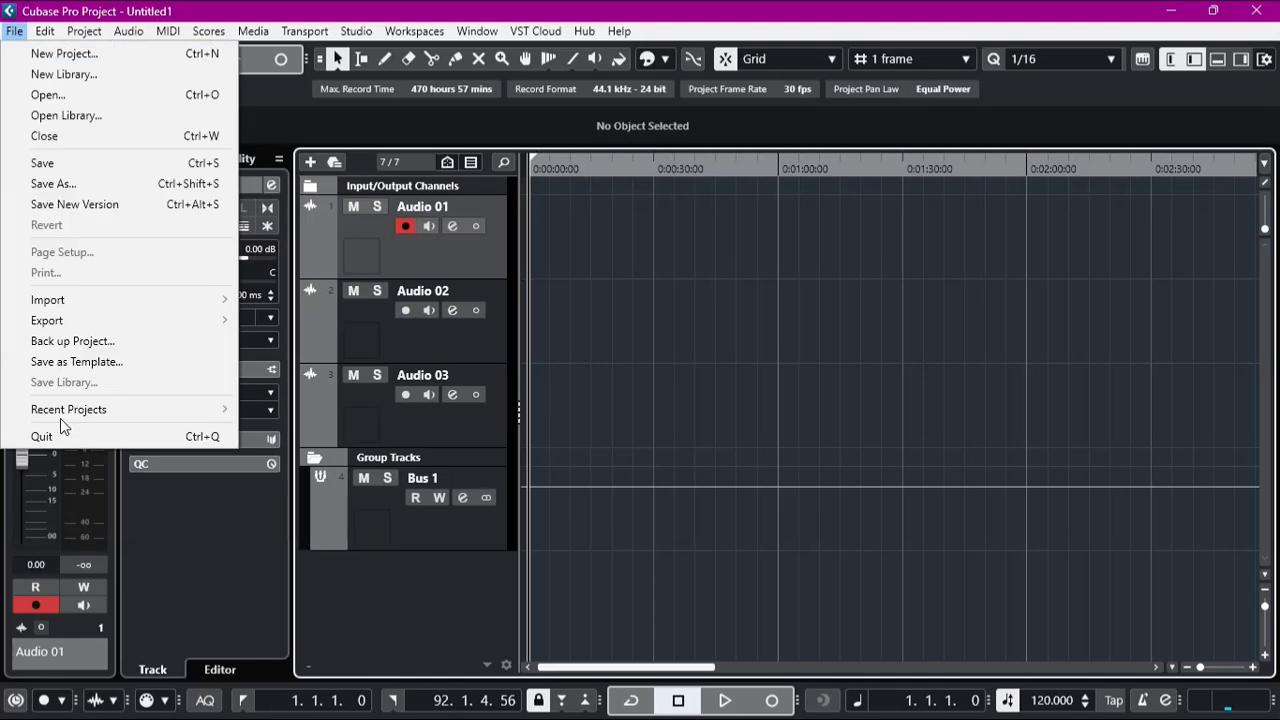
pyautogui.moveTo(82, 304)
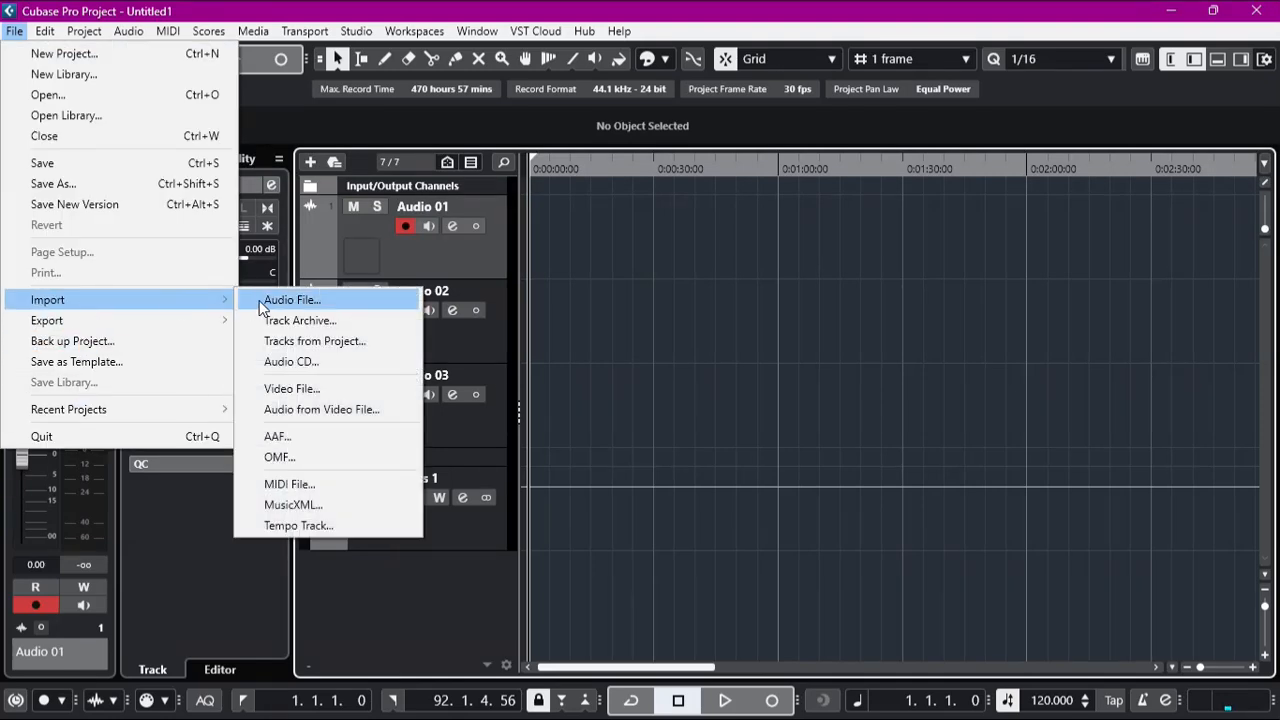
pyautogui.click(276, 301)
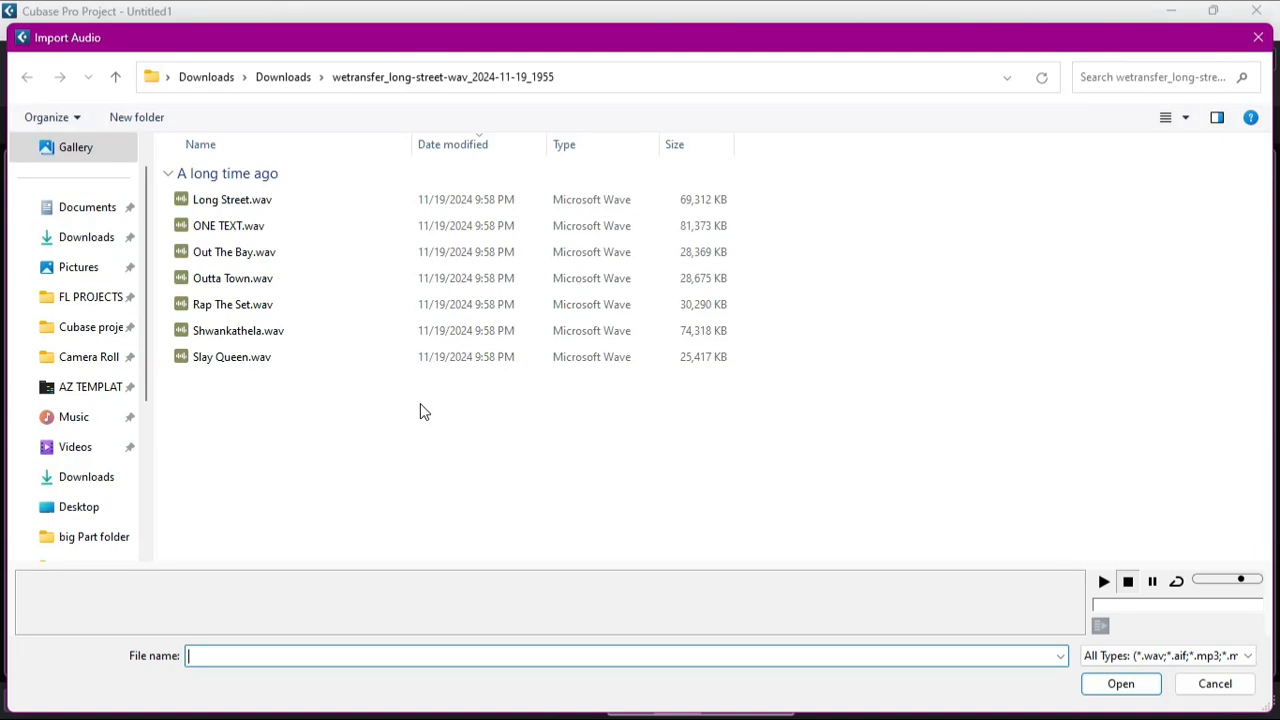
pyautogui.click(256, 334)
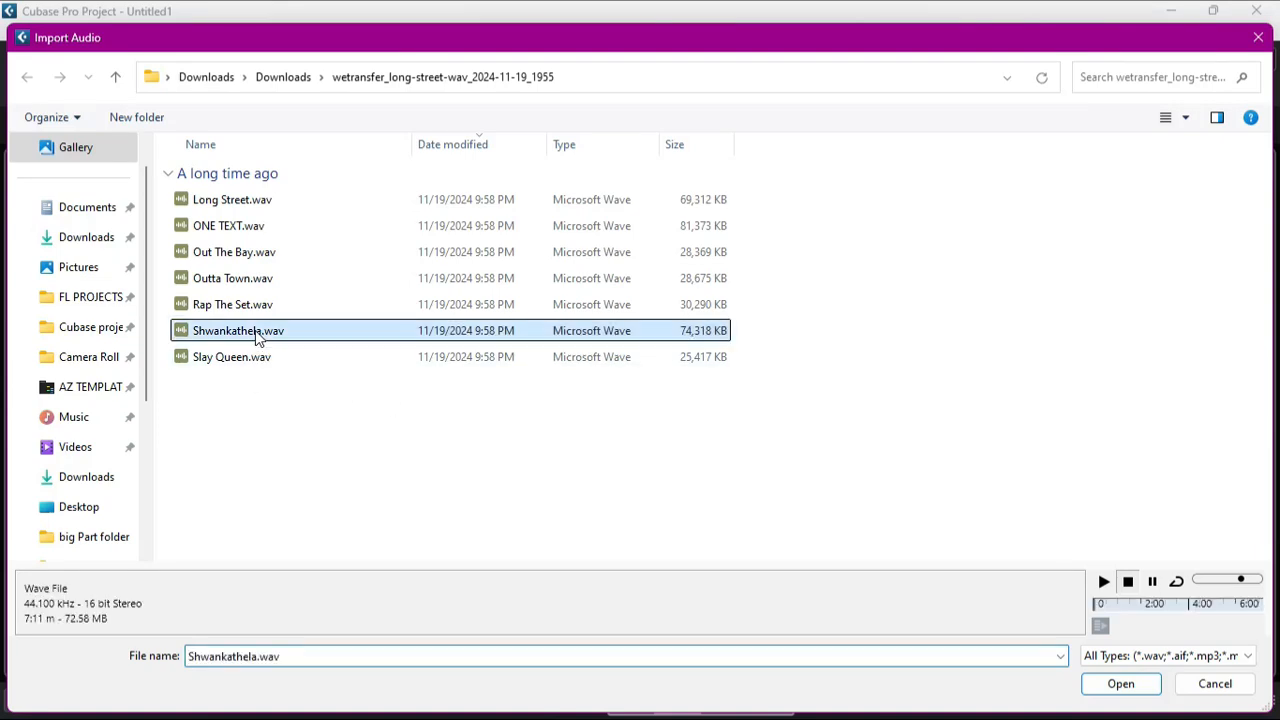
pyautogui.click(272, 203)
pyautogui.click(1121, 684)
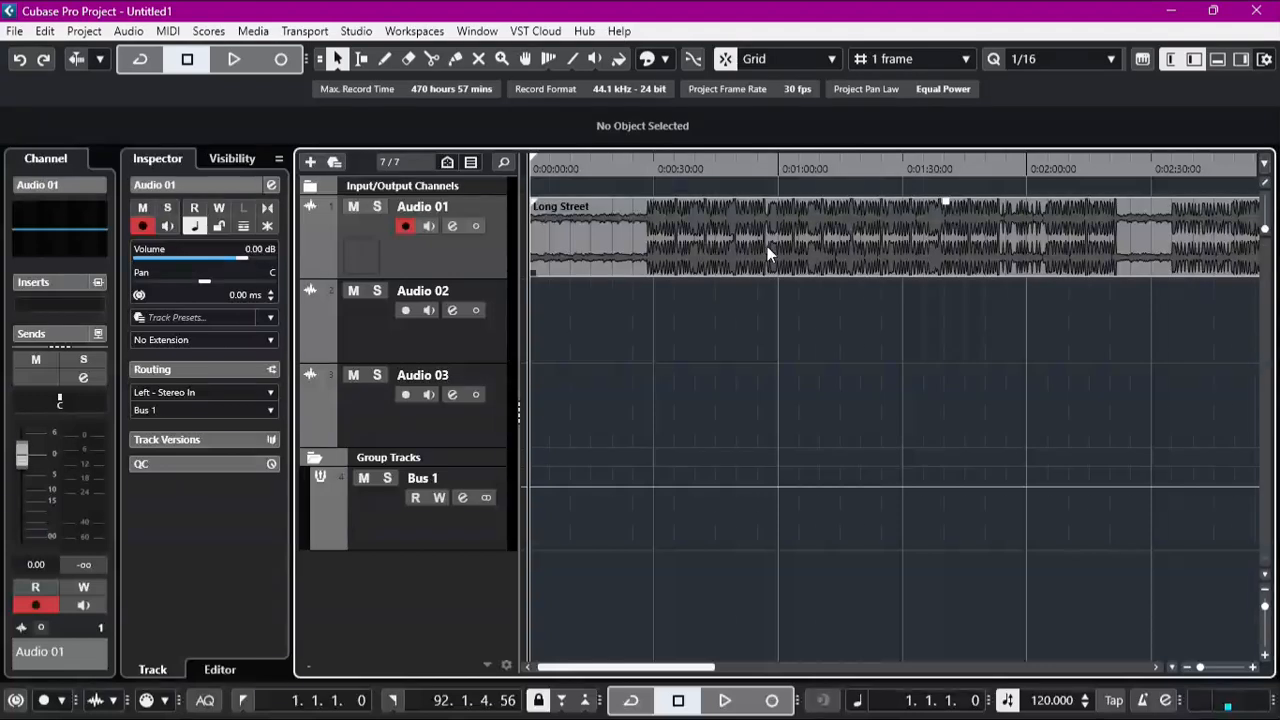
# Step: Play the Long Street clip while watching the Bus 1 meter, jump to the louder section just before 0:00:30, and stop playback
pyautogui.click(774, 240)
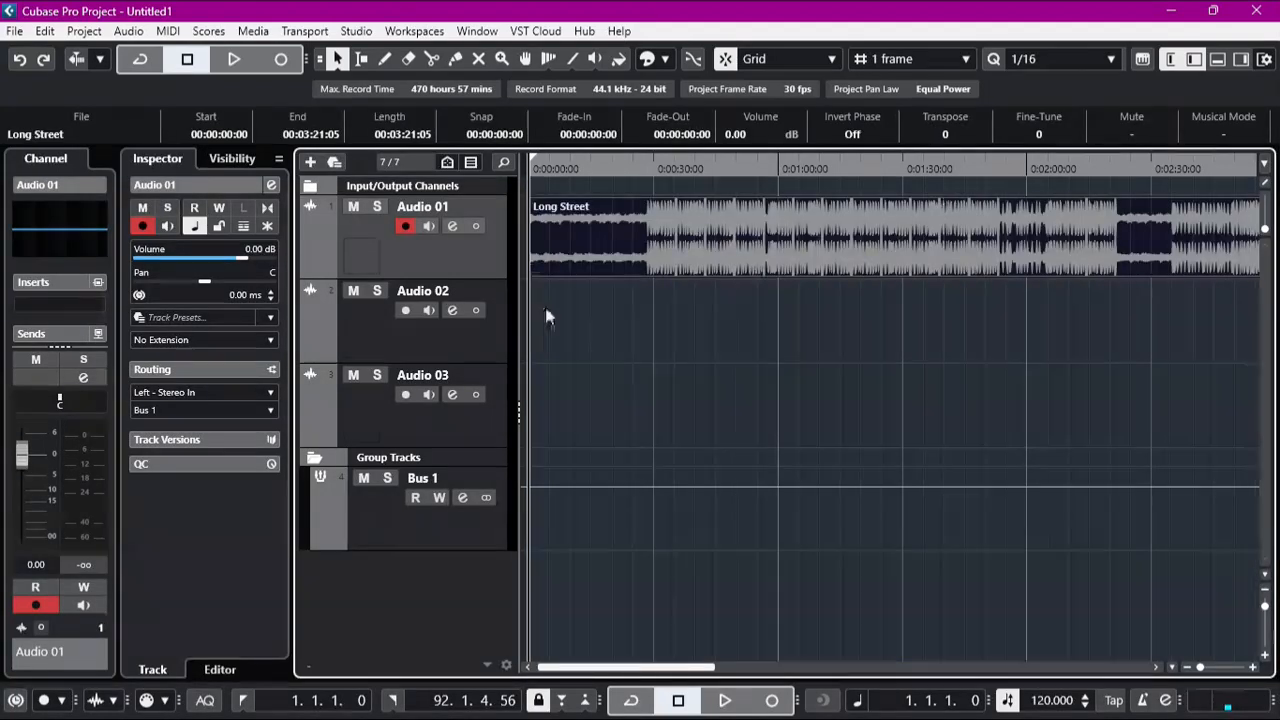
pyautogui.click(427, 534)
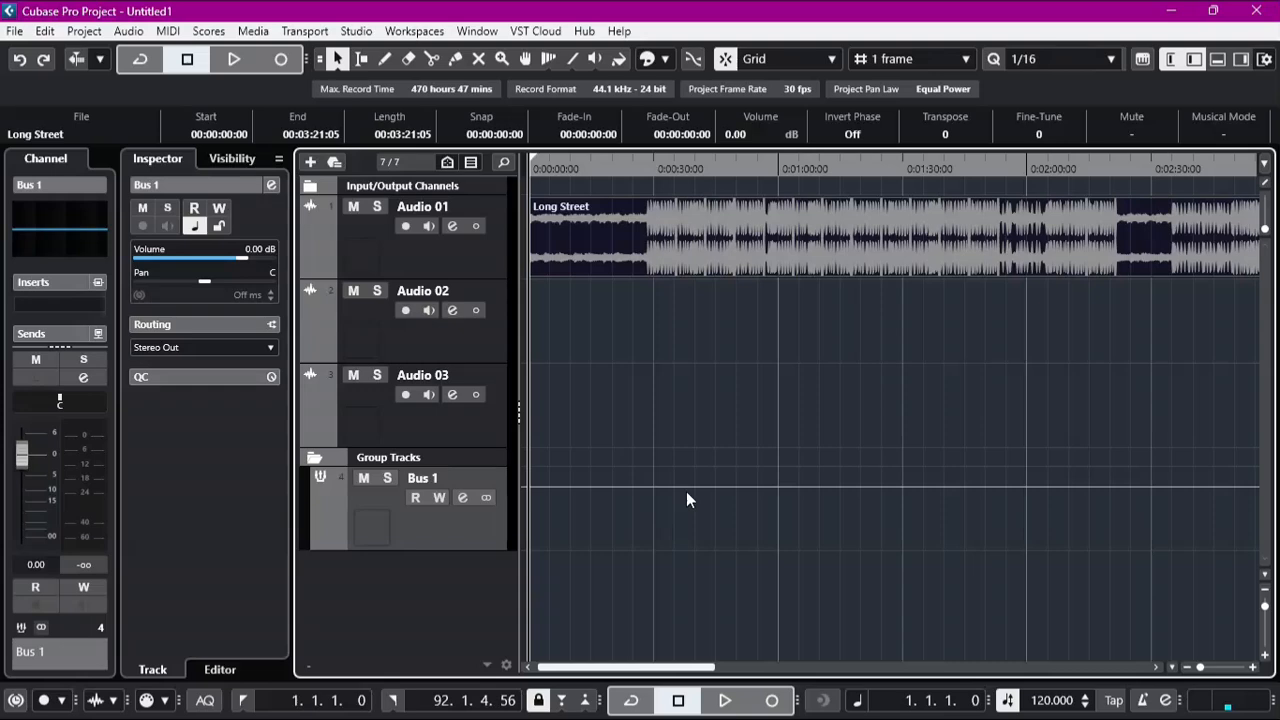
pyautogui.press('space')
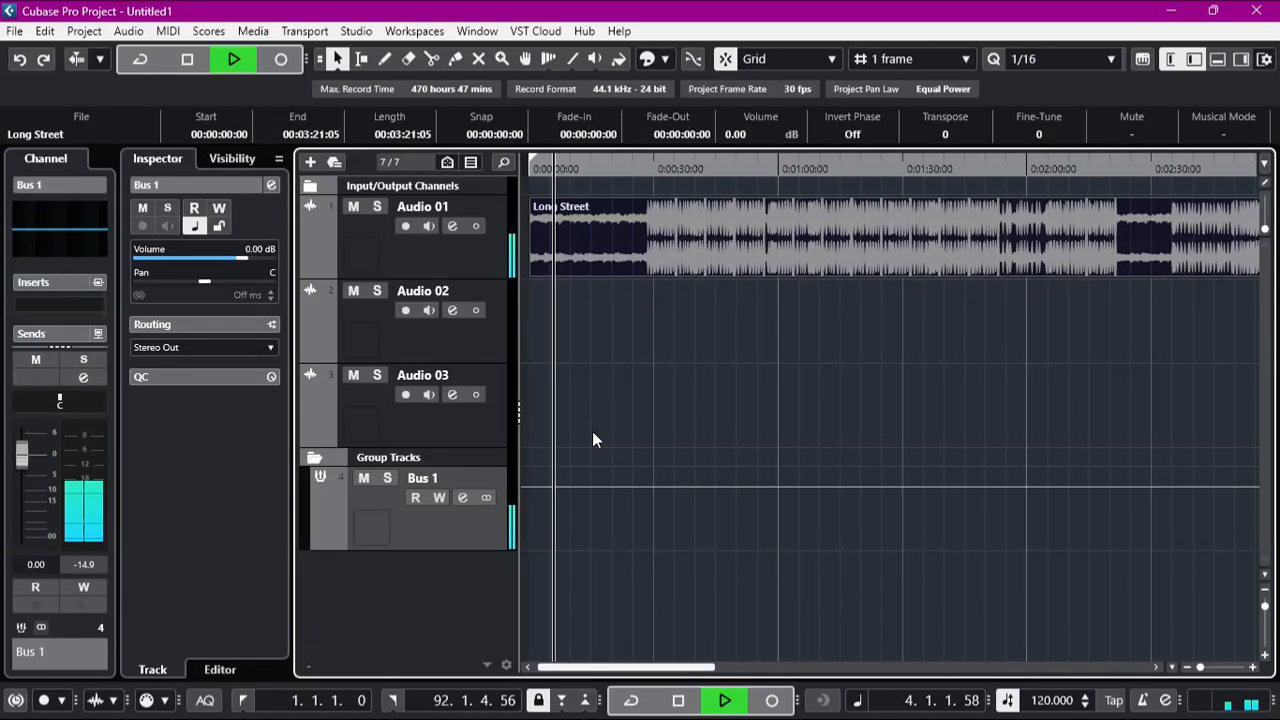
pyautogui.click(644, 170)
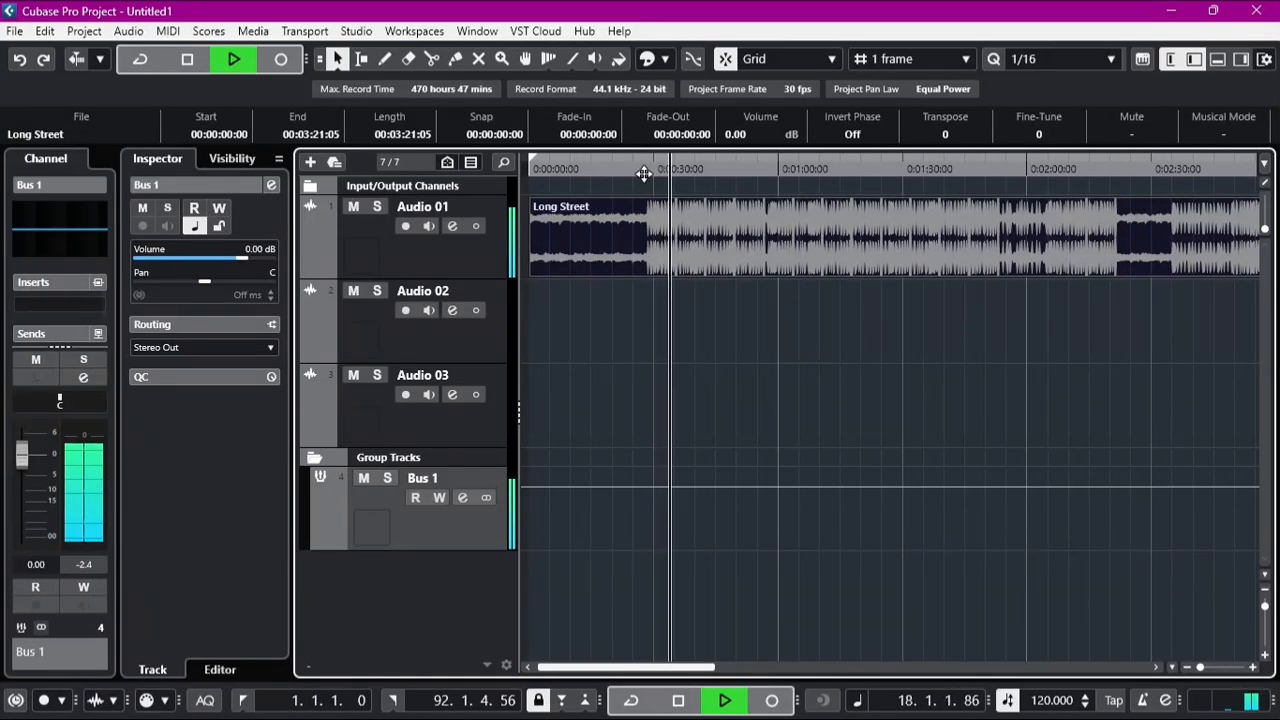
pyautogui.press('space')
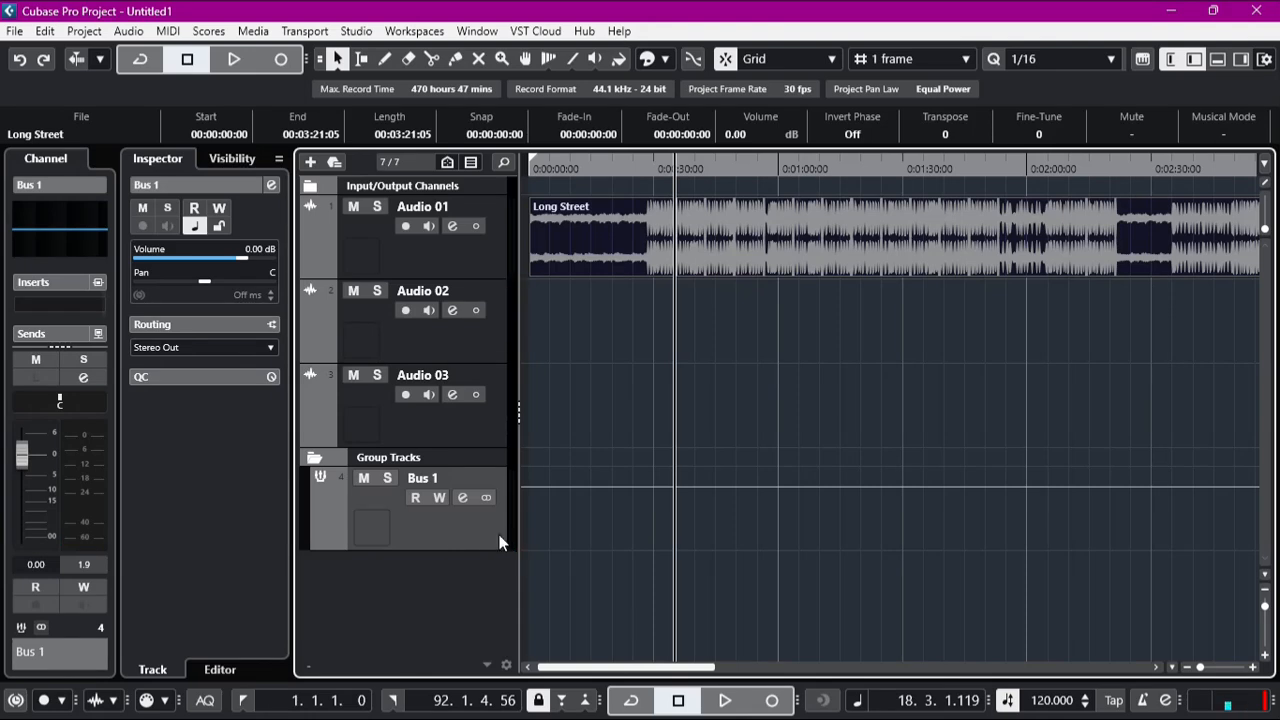
# Step: View the channel settings of Bus 1 and the MixConsole, closing each one after viewing
pyautogui.click(462, 498)
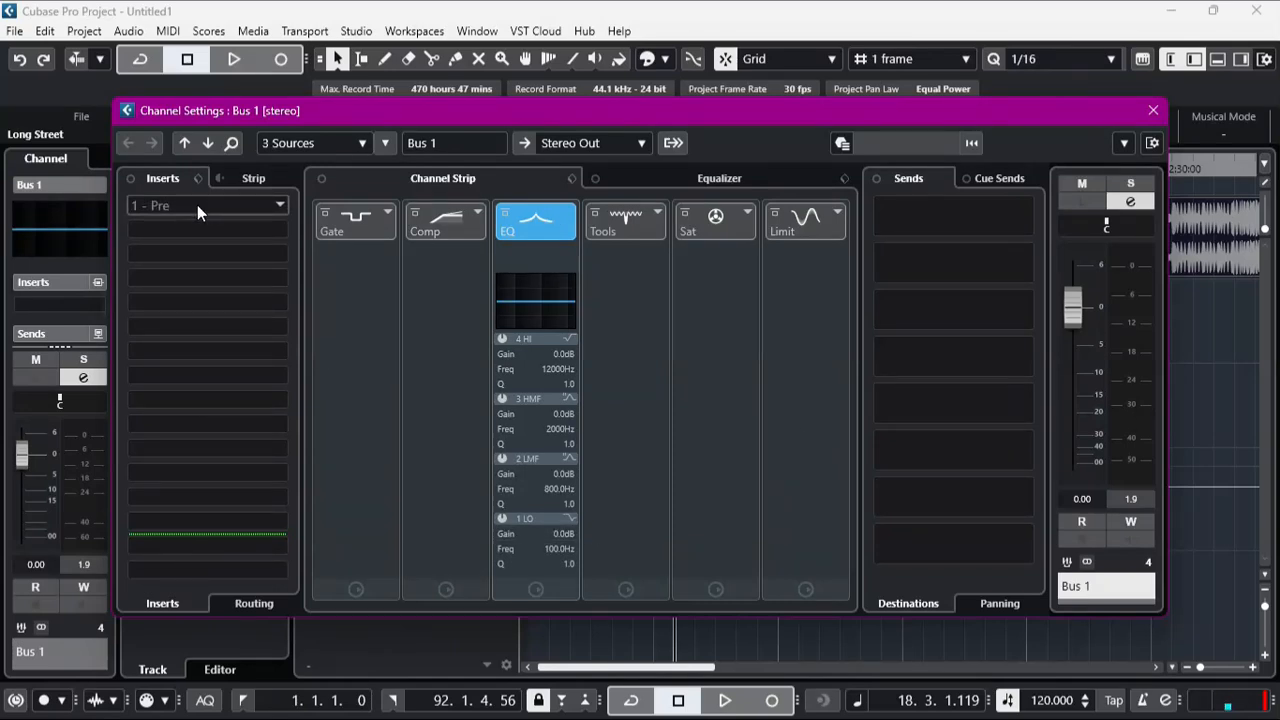
pyautogui.click(1153, 110)
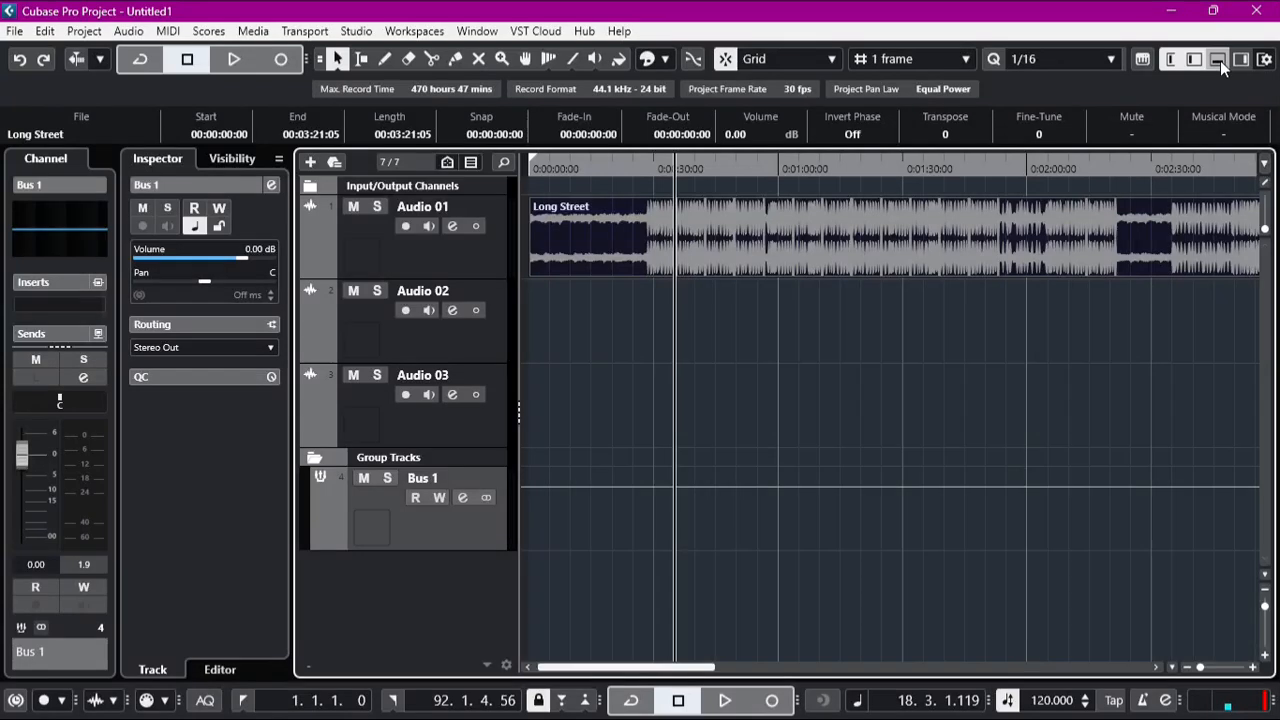
pyautogui.click(1218, 60)
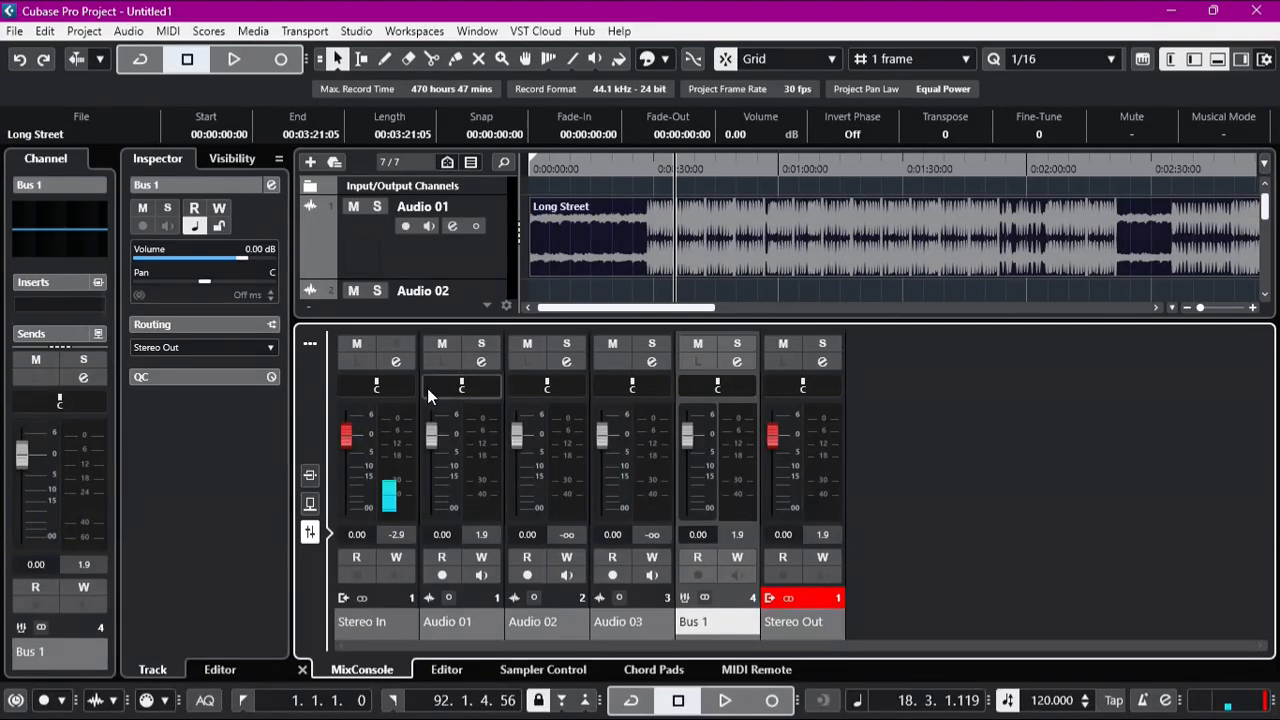
pyautogui.click(1217, 59)
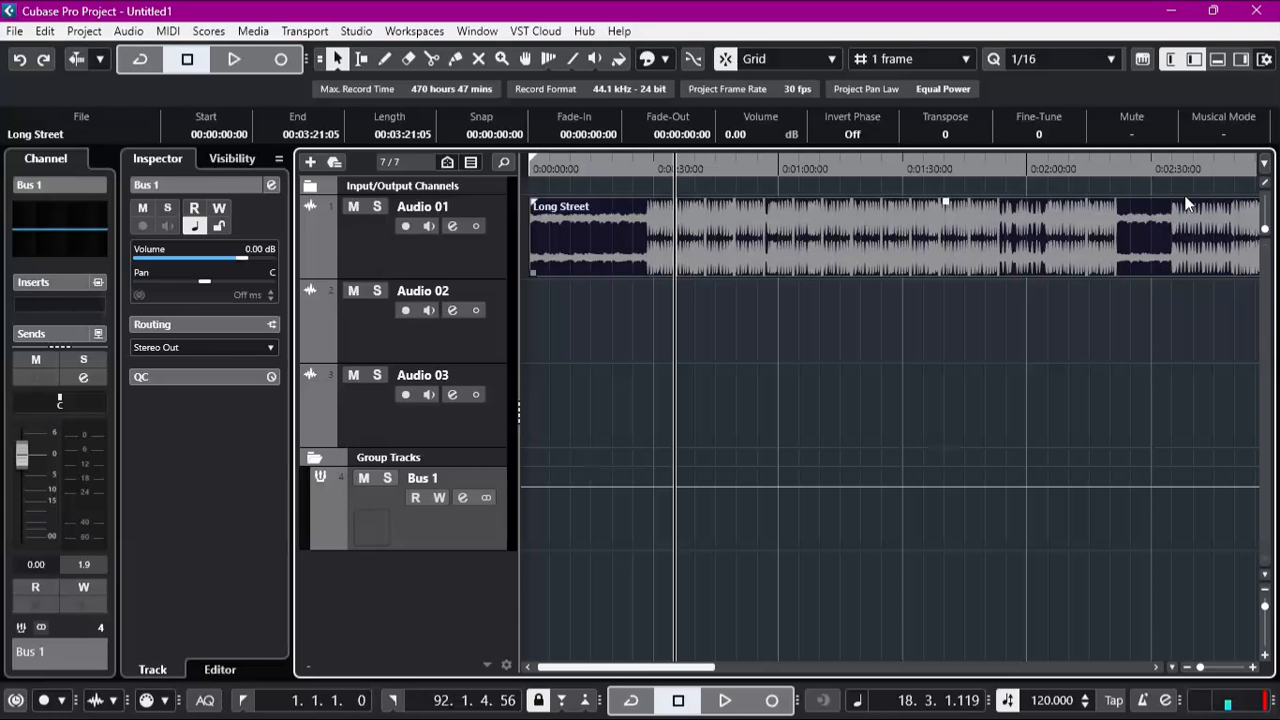
# Step: Hide the Channel section beside the Inspector
pyautogui.click(1168, 62)
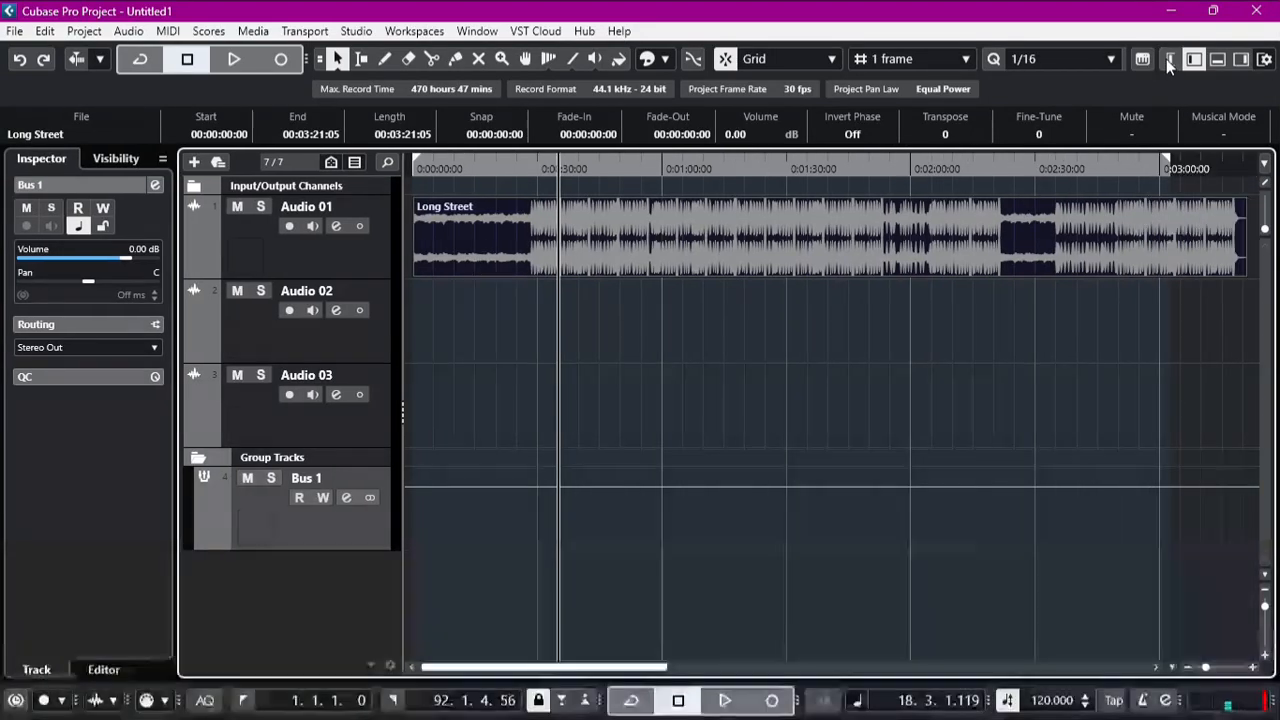
# Step: Show the Channel section beside the Inspector and look through the inserts and sends of Bus 1
pyautogui.click(1166, 59)
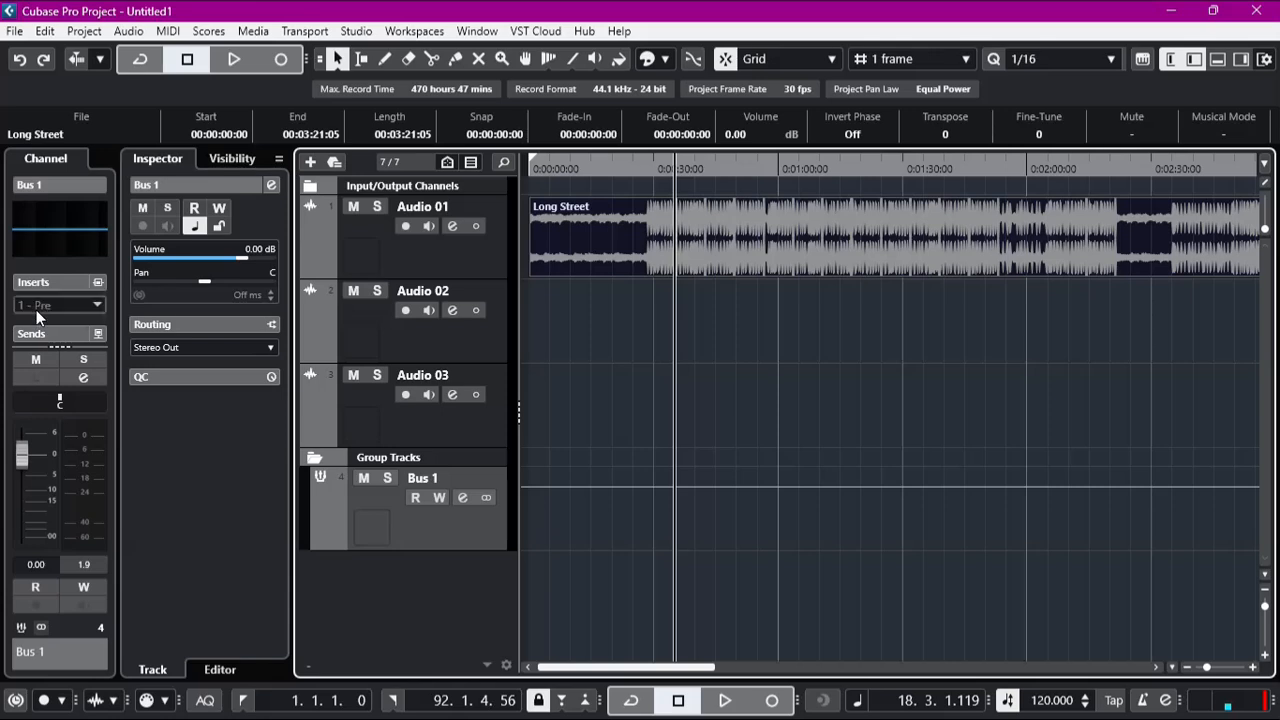
pyautogui.scroll(-1, 34, 291)
pyautogui.scroll(1, 34, 291)
pyautogui.scroll(-1, 32, 305)
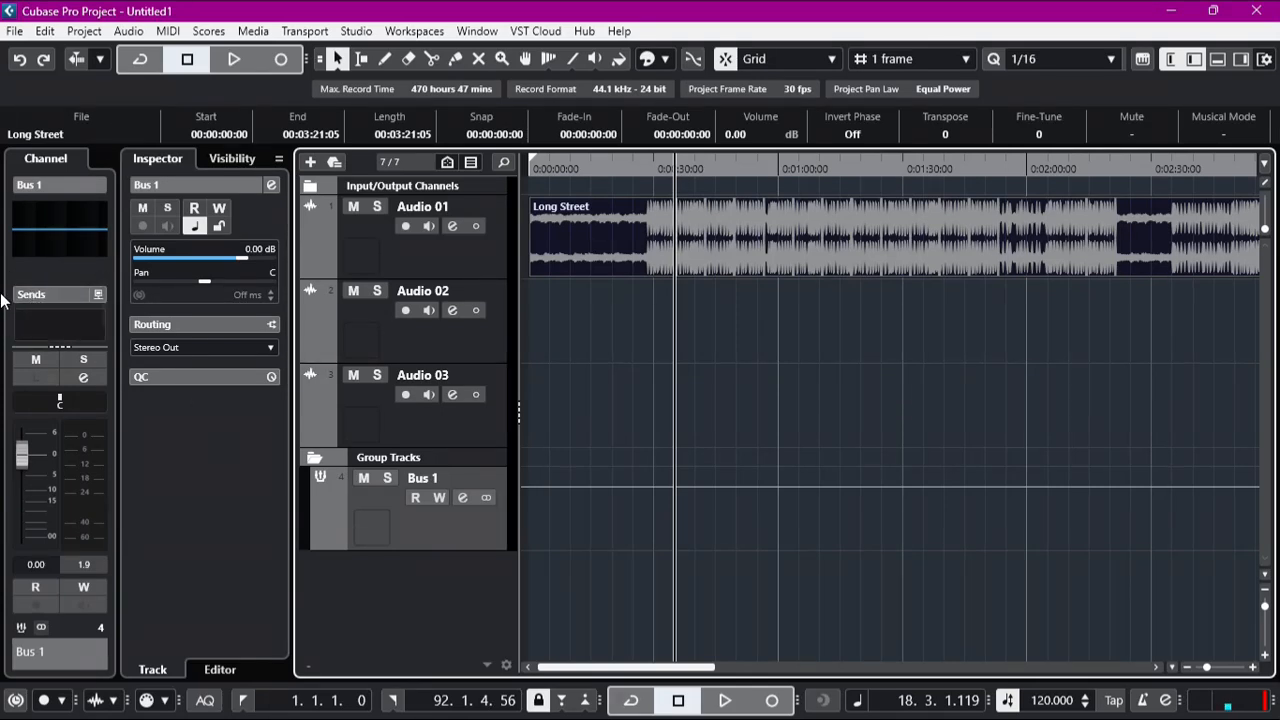
# Step: Open the channel settings of Bus 1 and load the CLA-2A Stereo compressor from the Dynamics category into the first insert slot
pyautogui.click(462, 497)
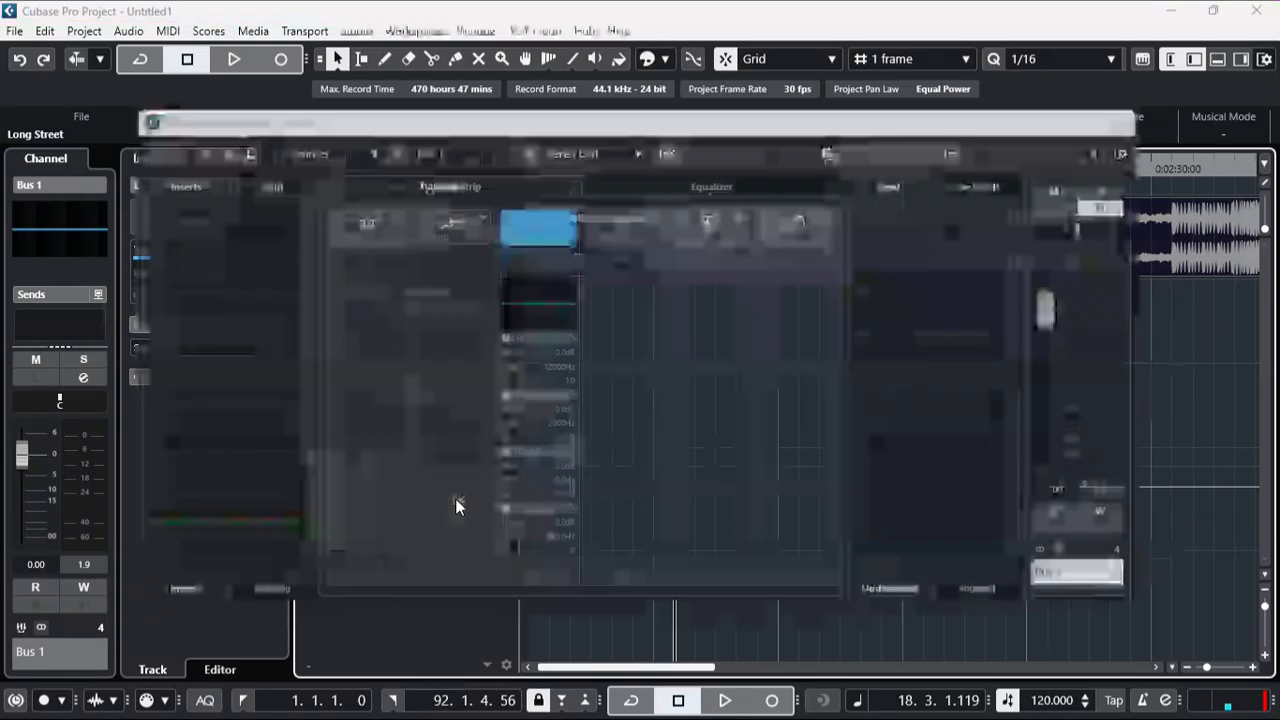
pyautogui.click(163, 210)
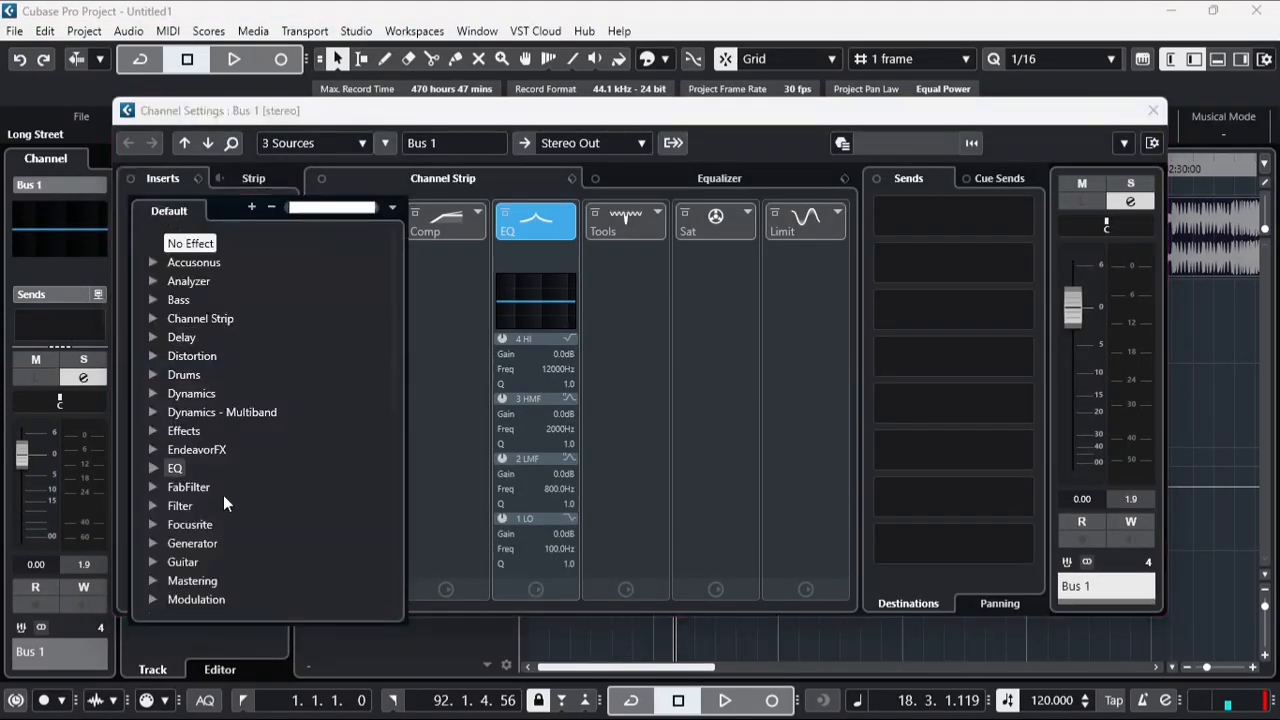
pyautogui.click(150, 396)
pyautogui.scroll(-4, 280, 500)
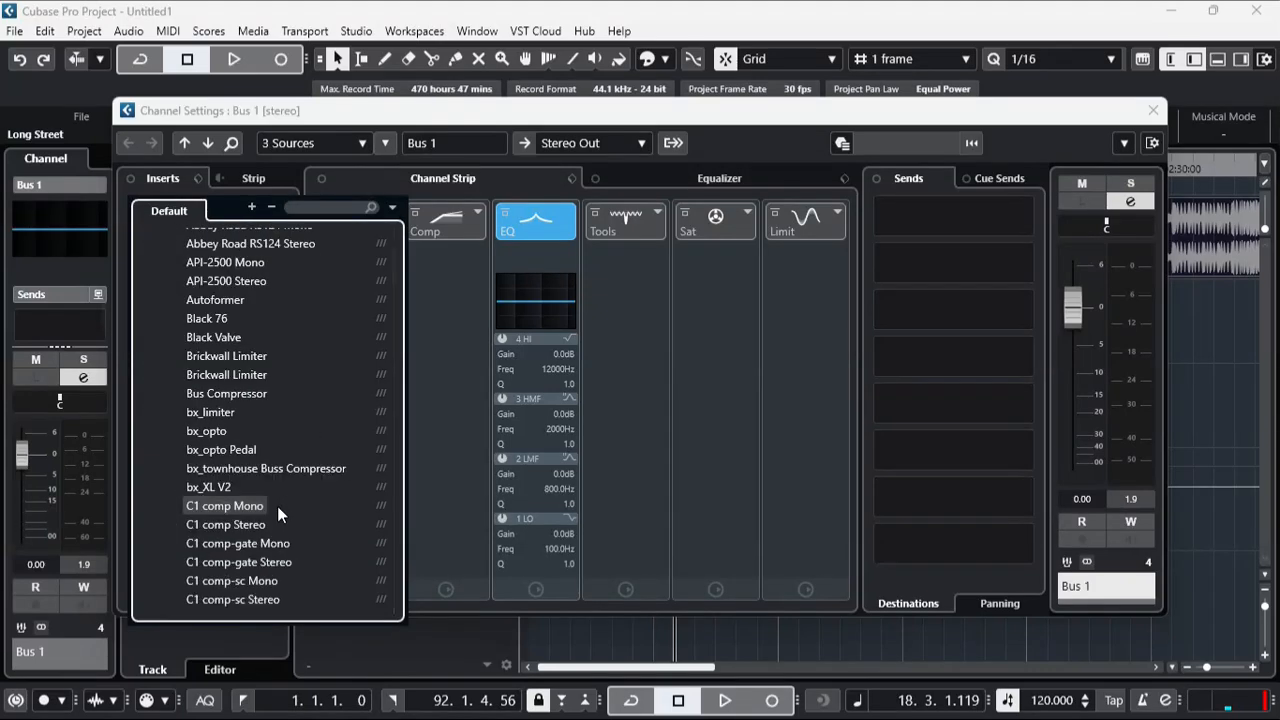
pyautogui.scroll(-5, 277, 506)
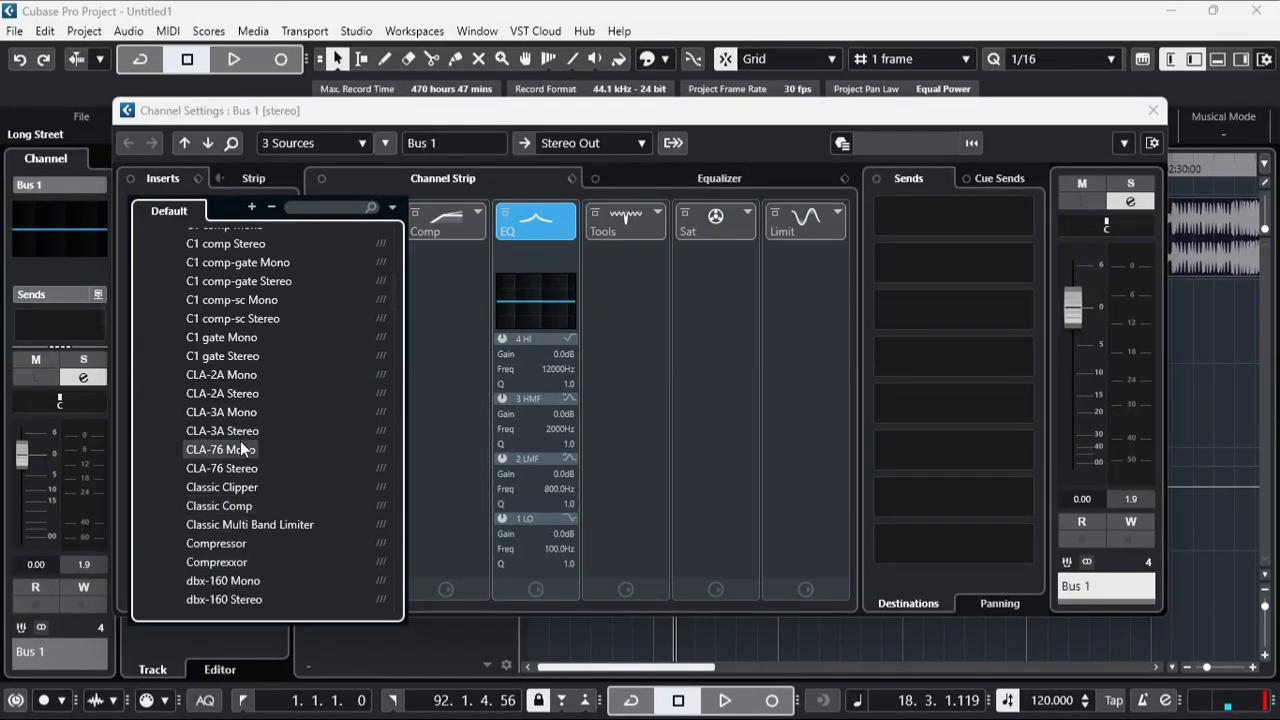
pyautogui.click(206, 394)
pyautogui.moveTo(383, 521); pyautogui.dragTo(187, 508)
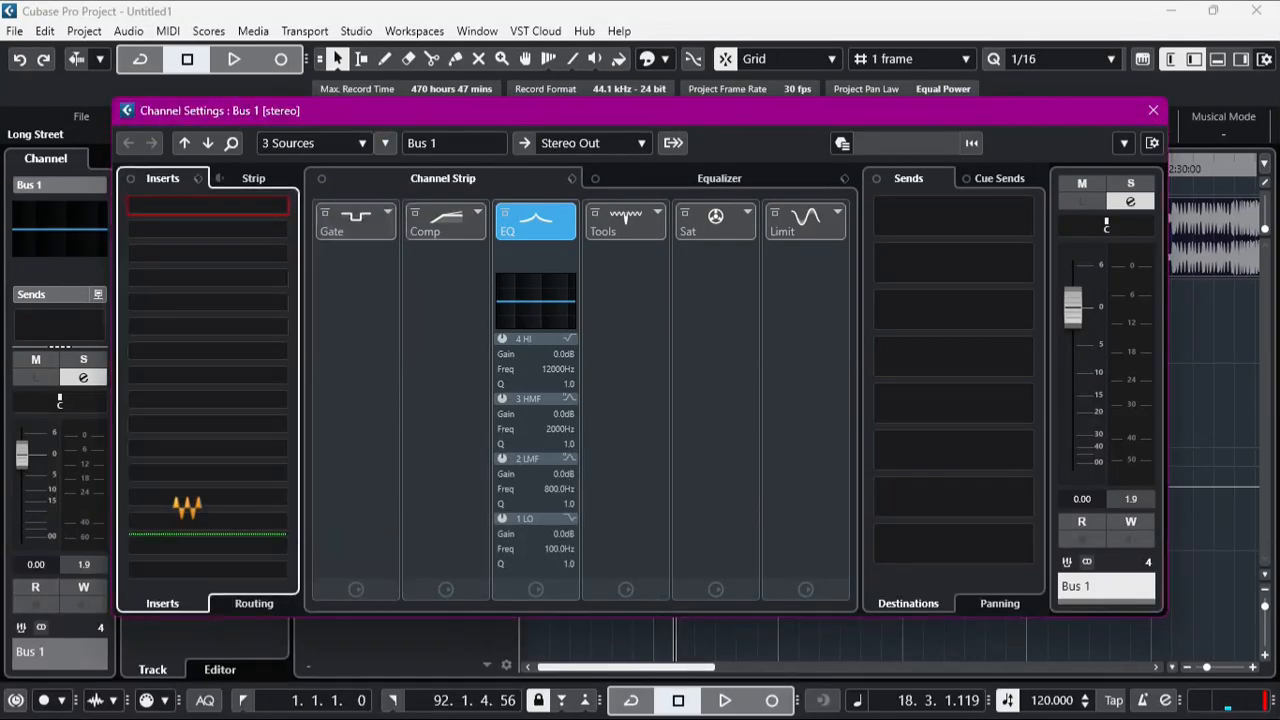
# Step: During playback, raise the CLA-2A gain to about 60 and turn peak reduction up close to maximum, stop, and close the plugin and channel settings
pyautogui.press('space')
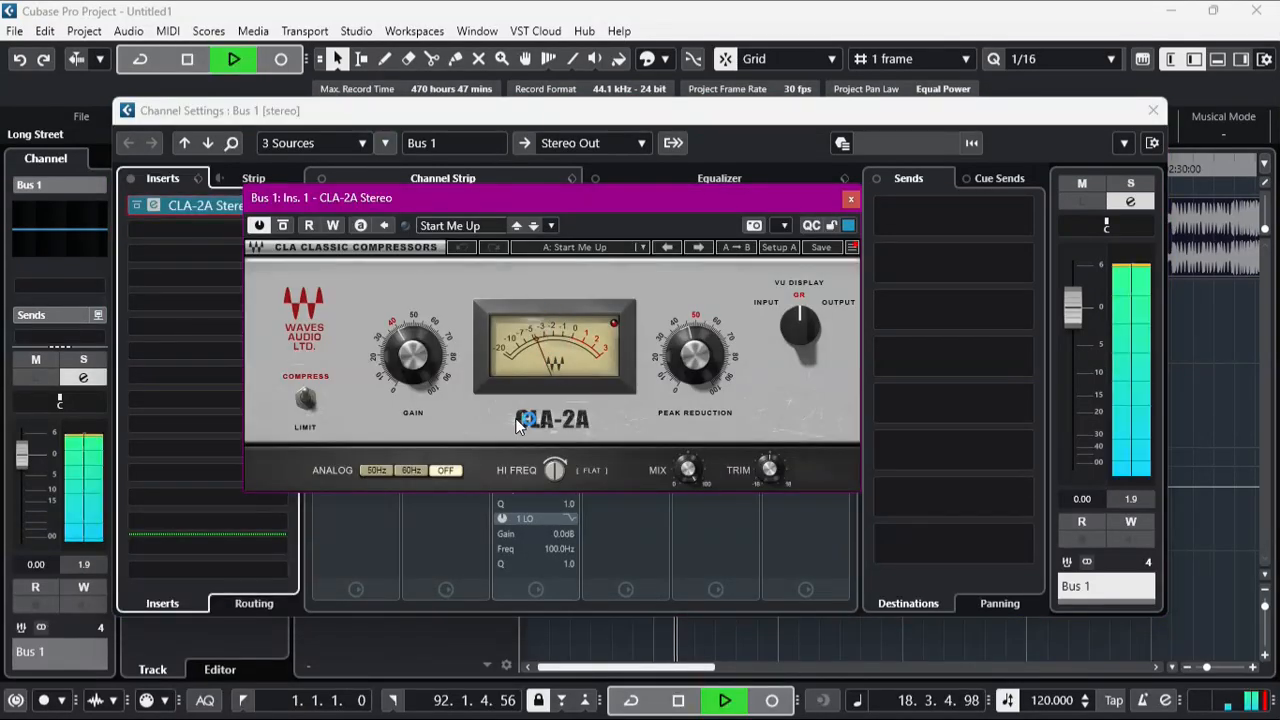
pyautogui.moveTo(413, 360)
pyautogui.moveTo(413, 360); pyautogui.dragTo(413, 333)
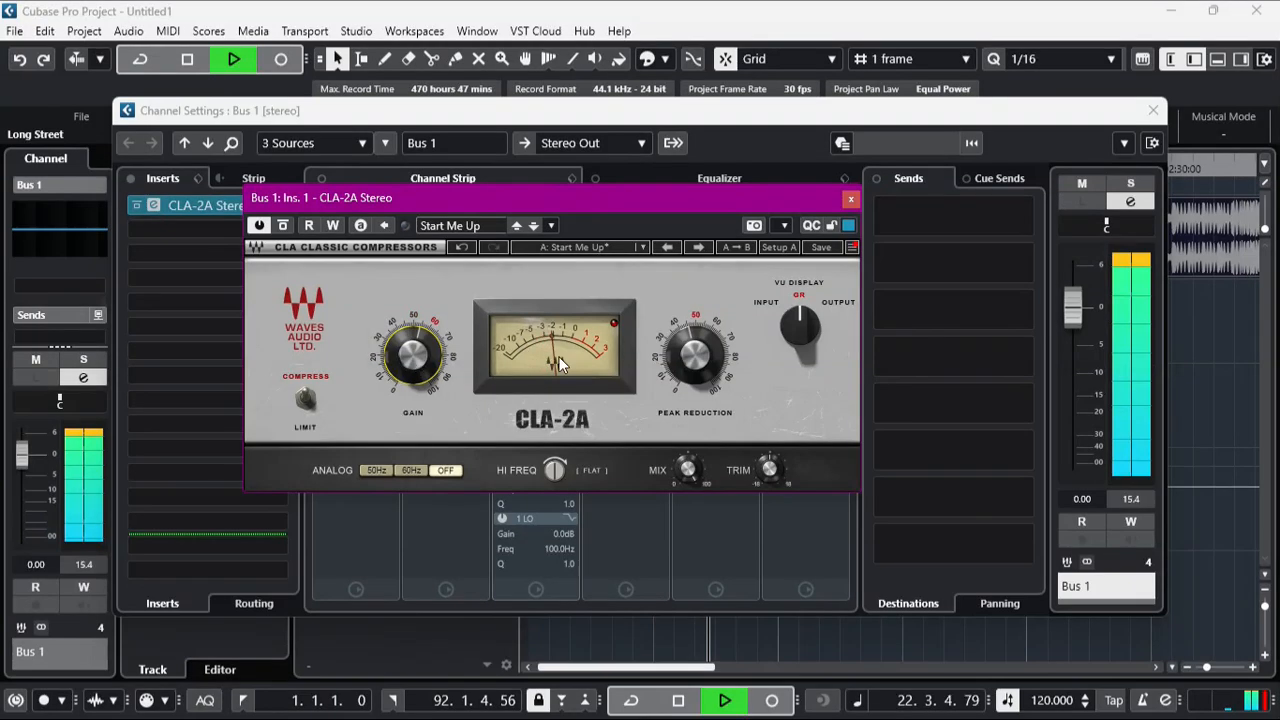
pyautogui.moveTo(688, 368)
pyautogui.mouseDown()
pyautogui.moveTo(688, 343)
pyautogui.moveTo(690, 358)
pyautogui.mouseUp()
pyautogui.press('space')
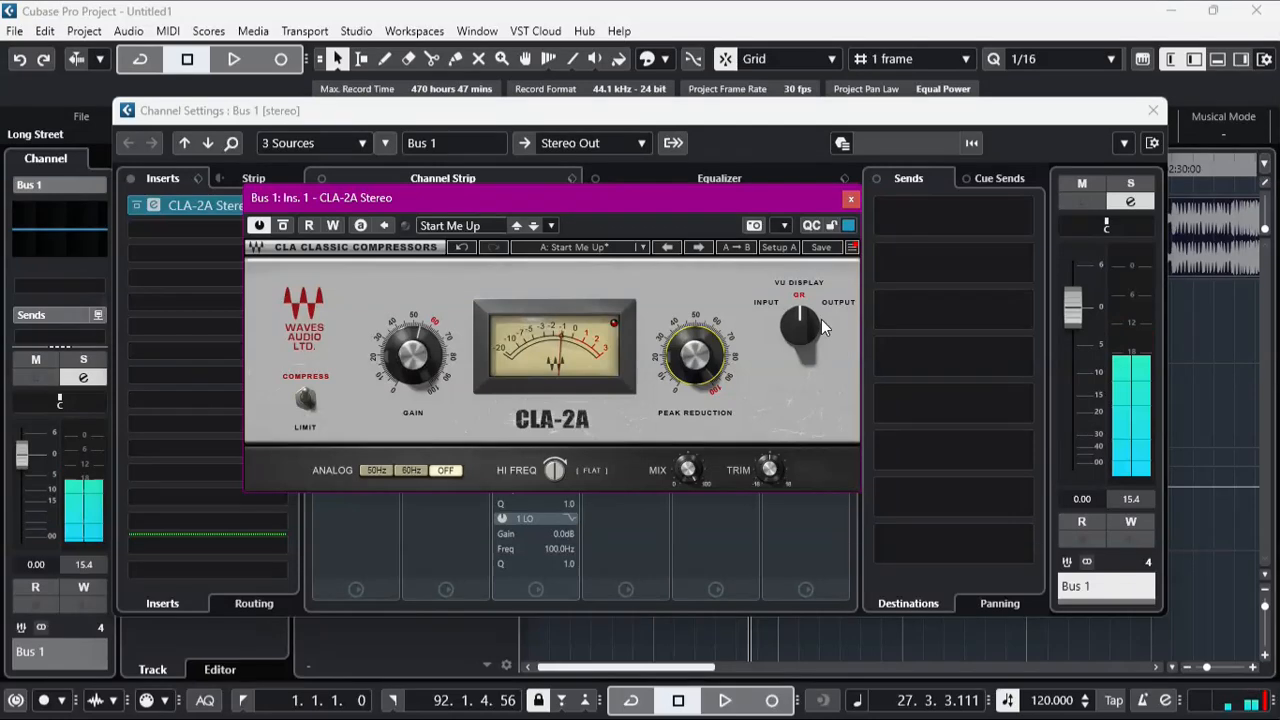
pyautogui.click(851, 200)
pyautogui.click(1153, 111)
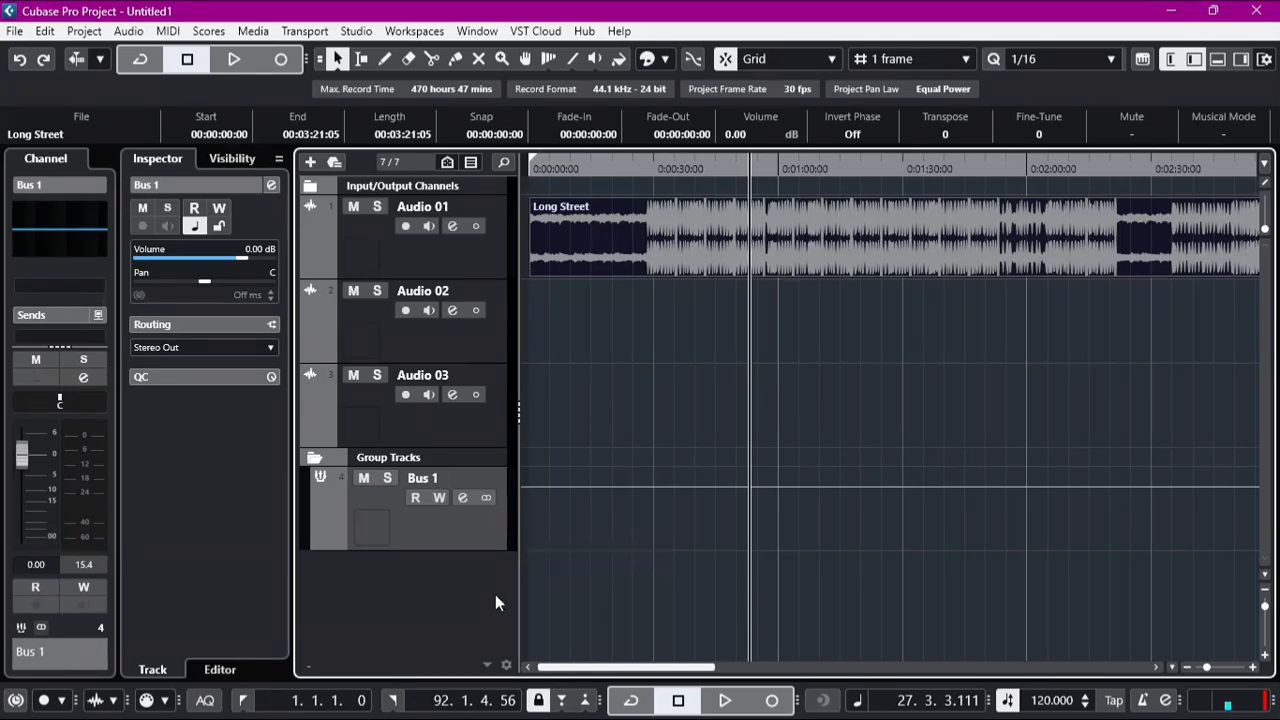
# Step: Add one stereo effect track with the MonoDelay effect, routed to Stereo Out and created inside a folder
pyautogui.rightClick(424, 587)
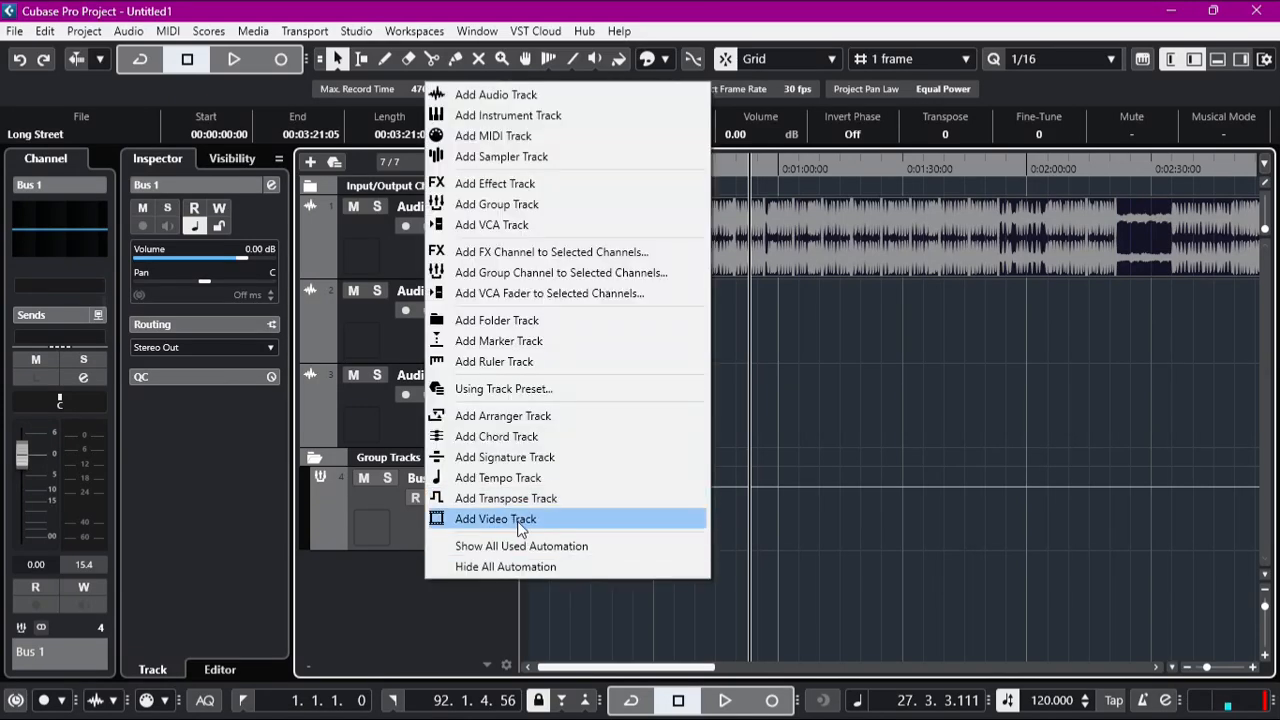
pyautogui.click(489, 184)
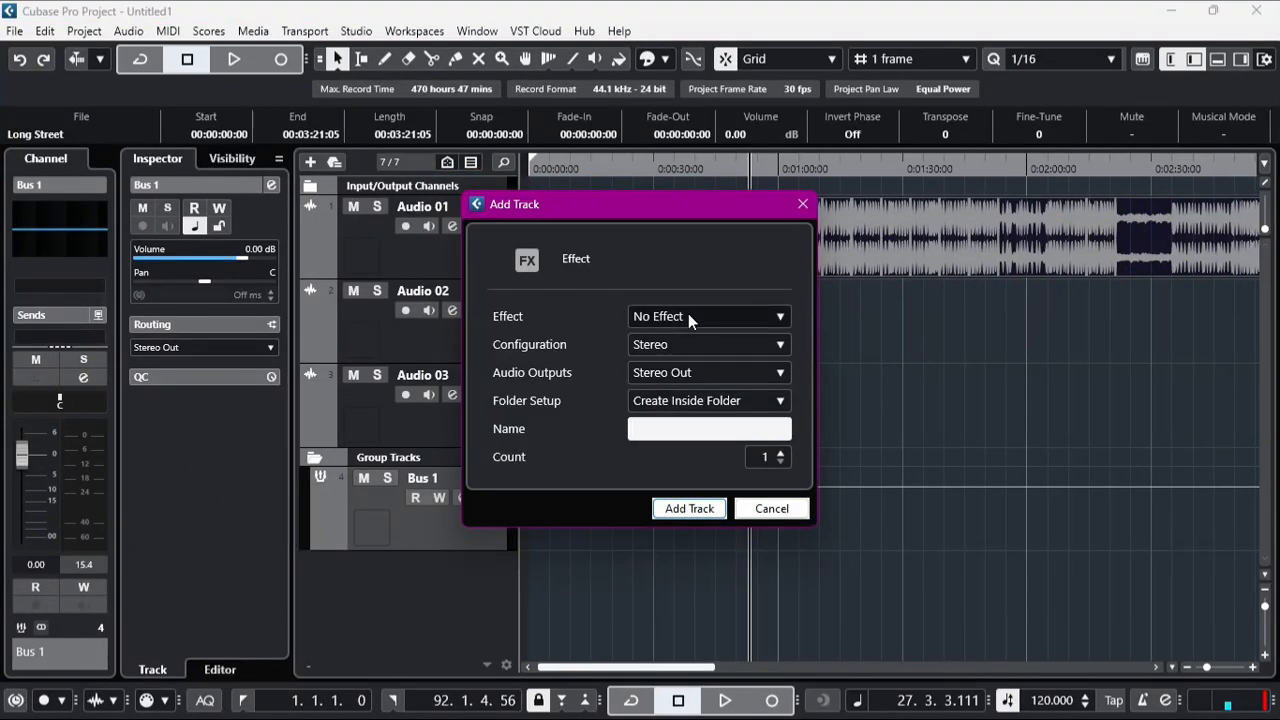
pyautogui.click(688, 313)
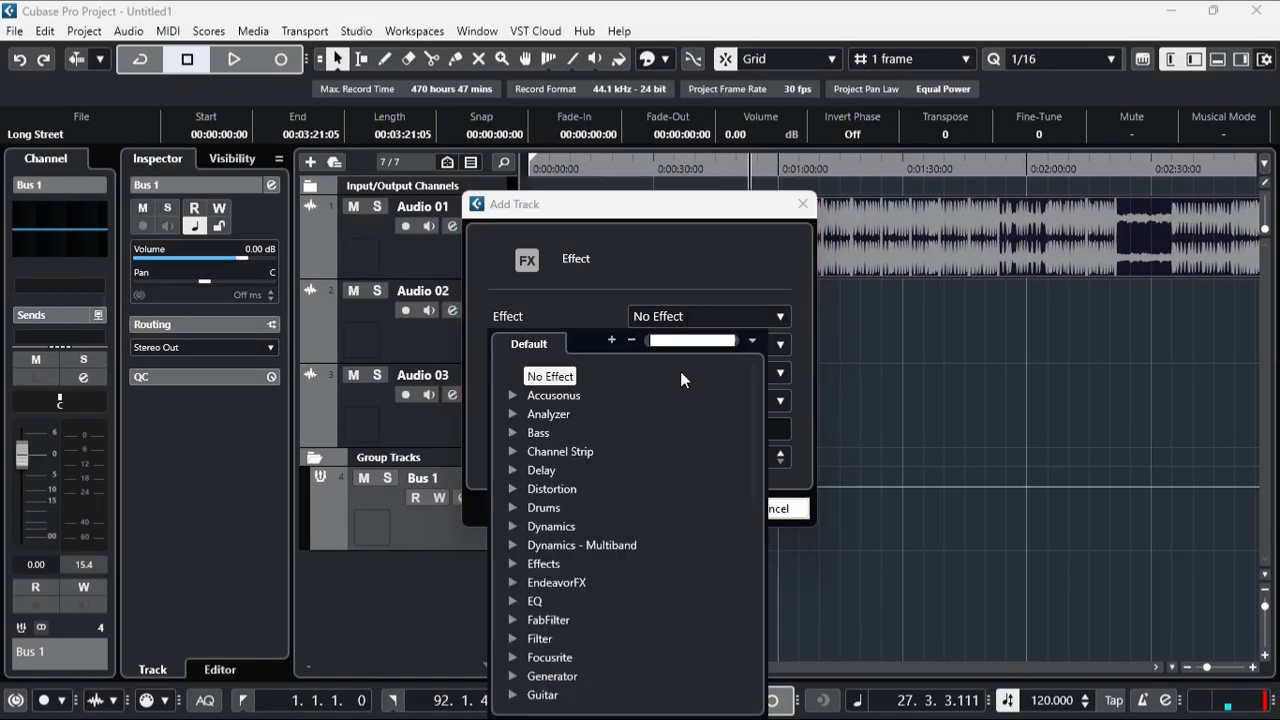
pyautogui.click(512, 472)
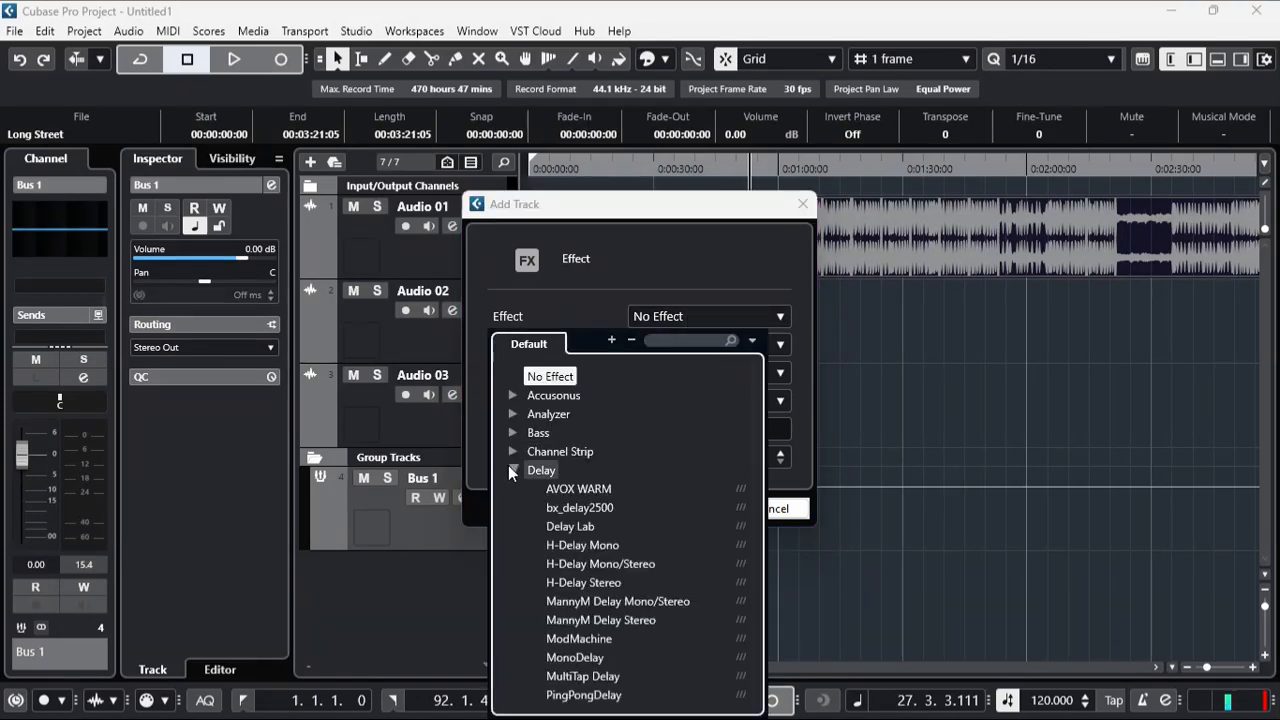
pyautogui.click(587, 656)
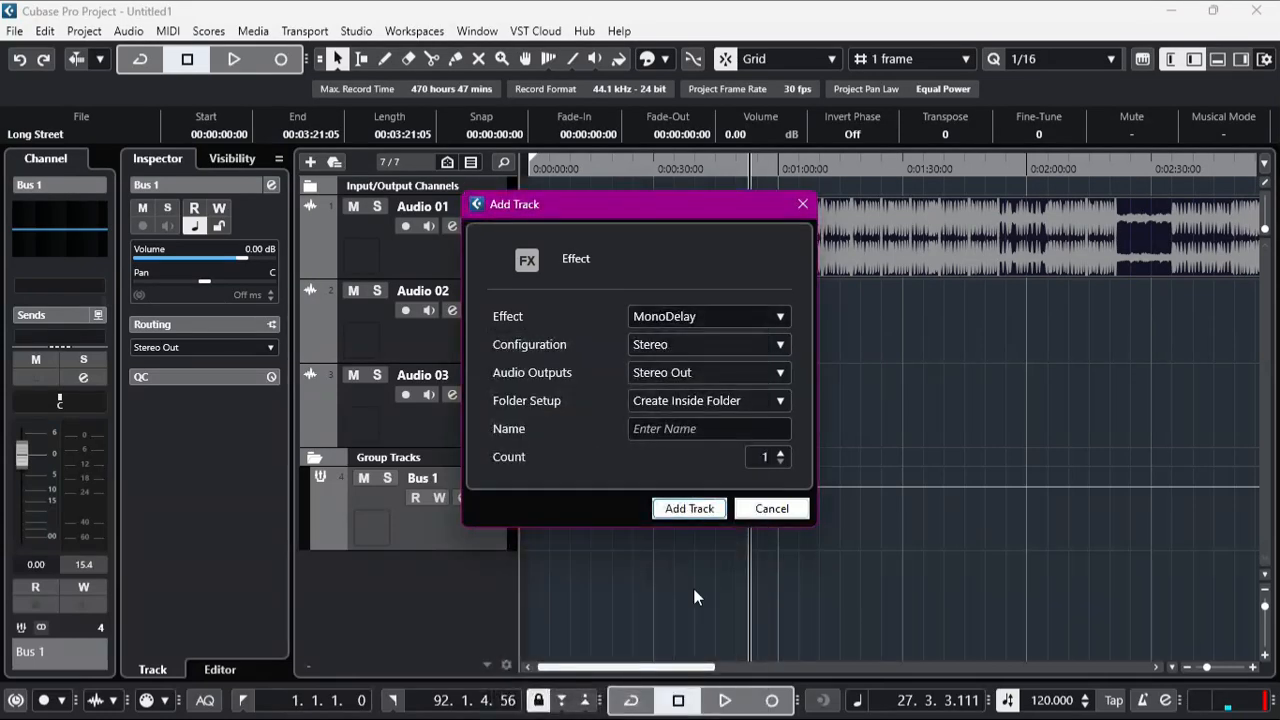
pyautogui.click(682, 509)
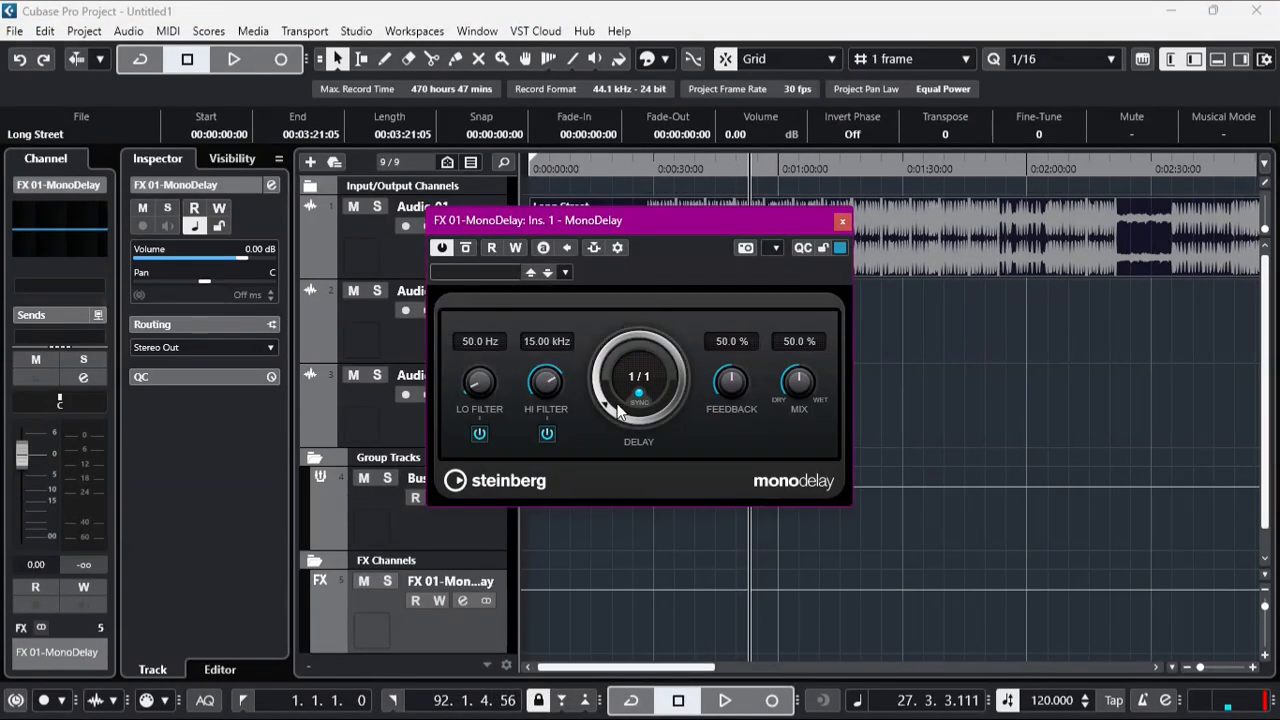
# Step: Turn off MonoDelay's tempo sync, set Lo Filter to 800 Hz, Hi Filter to 20 kHz and delay to 1025 ms, and move its window aside
pyautogui.click(638, 394)
pyautogui.moveTo(480, 390); pyautogui.dragTo(477, 138)
pyautogui.moveTo(546, 388); pyautogui.dragTo(538, 276)
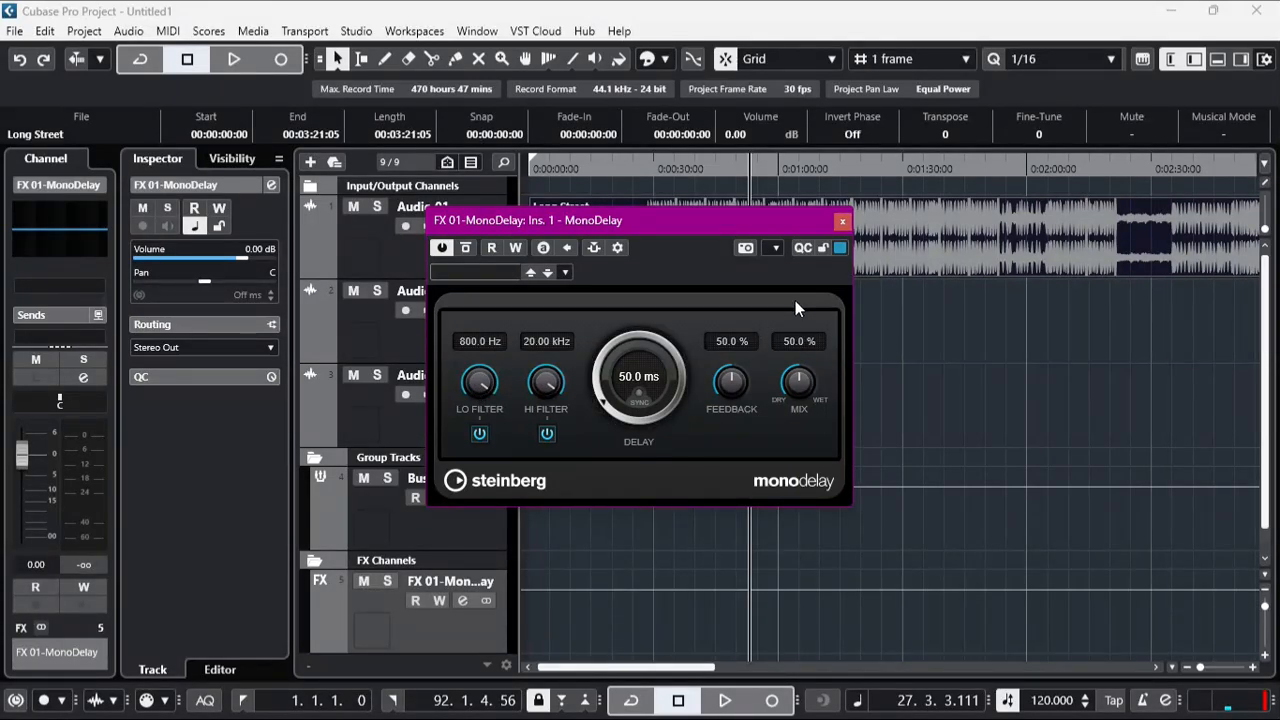
pyautogui.moveTo(601, 408); pyautogui.dragTo(603, 322)
pyautogui.moveTo(699, 221); pyautogui.dragTo(898, 259)
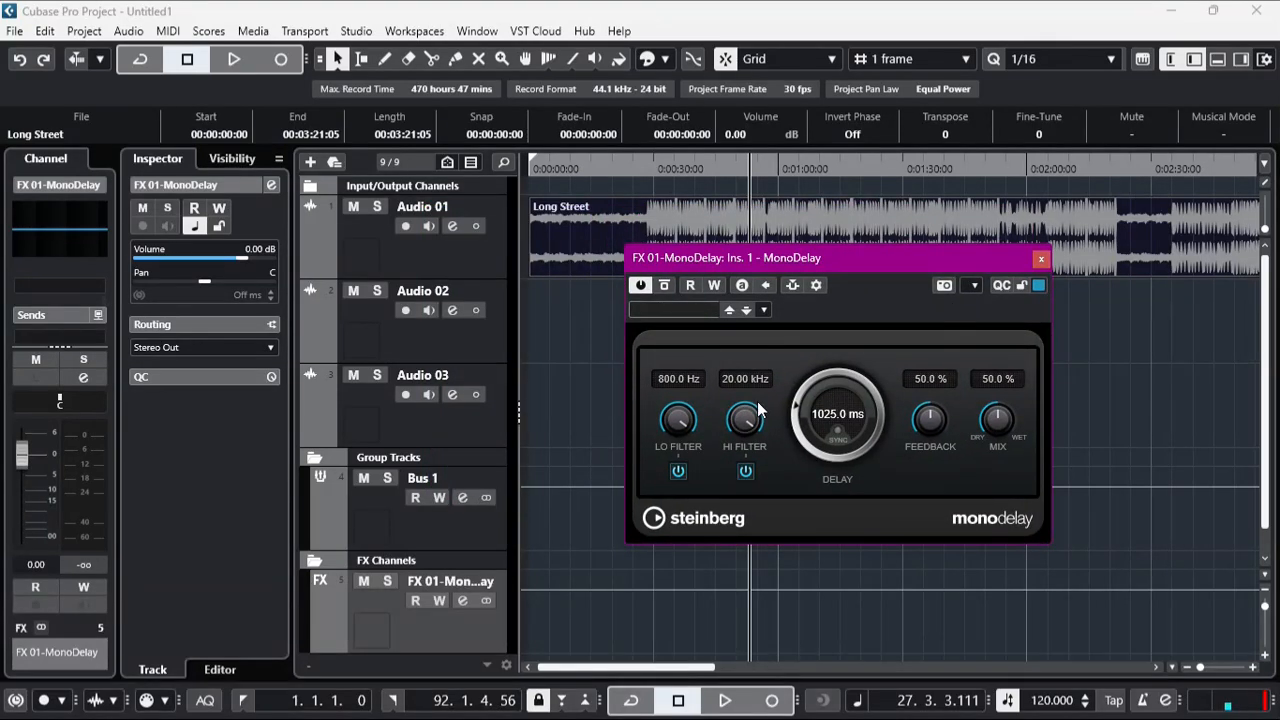
# Step: Select the Bus 1 track, open its channel settings, and close the MonoDelay window covering the sends
pyautogui.click(448, 537)
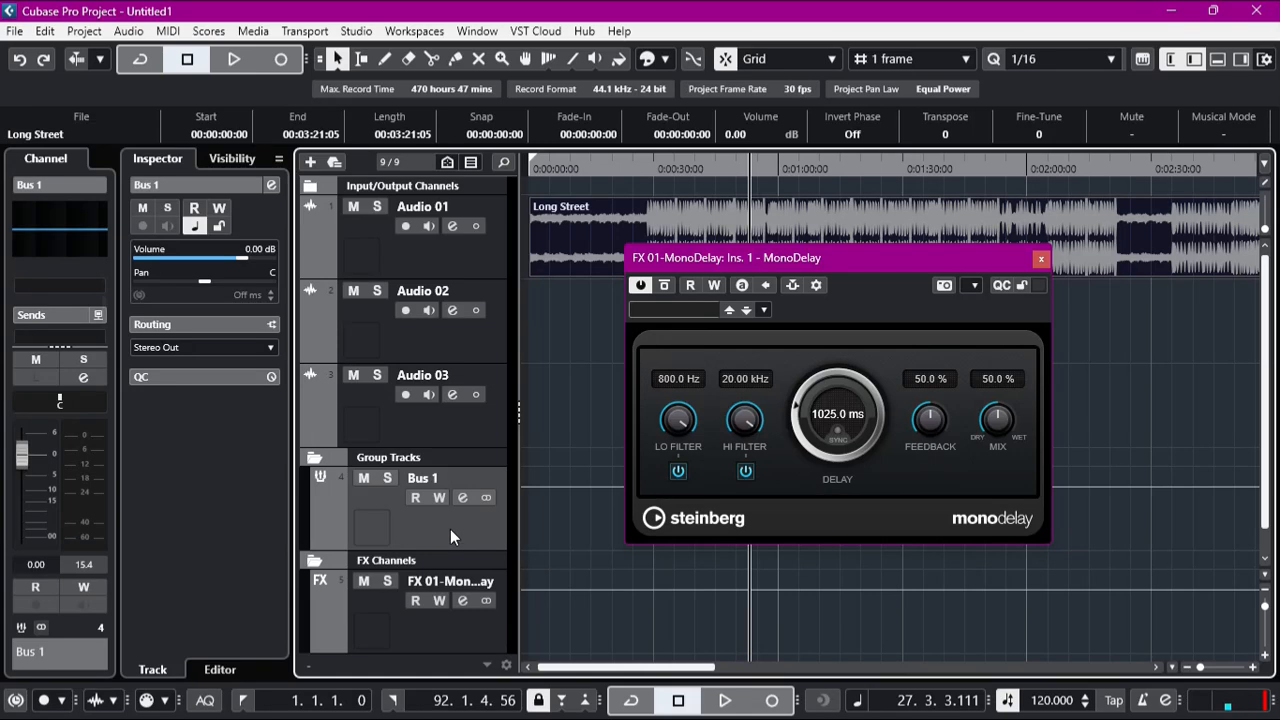
pyautogui.scroll(-1, 49, 321)
pyautogui.scroll(-1, 49, 321)
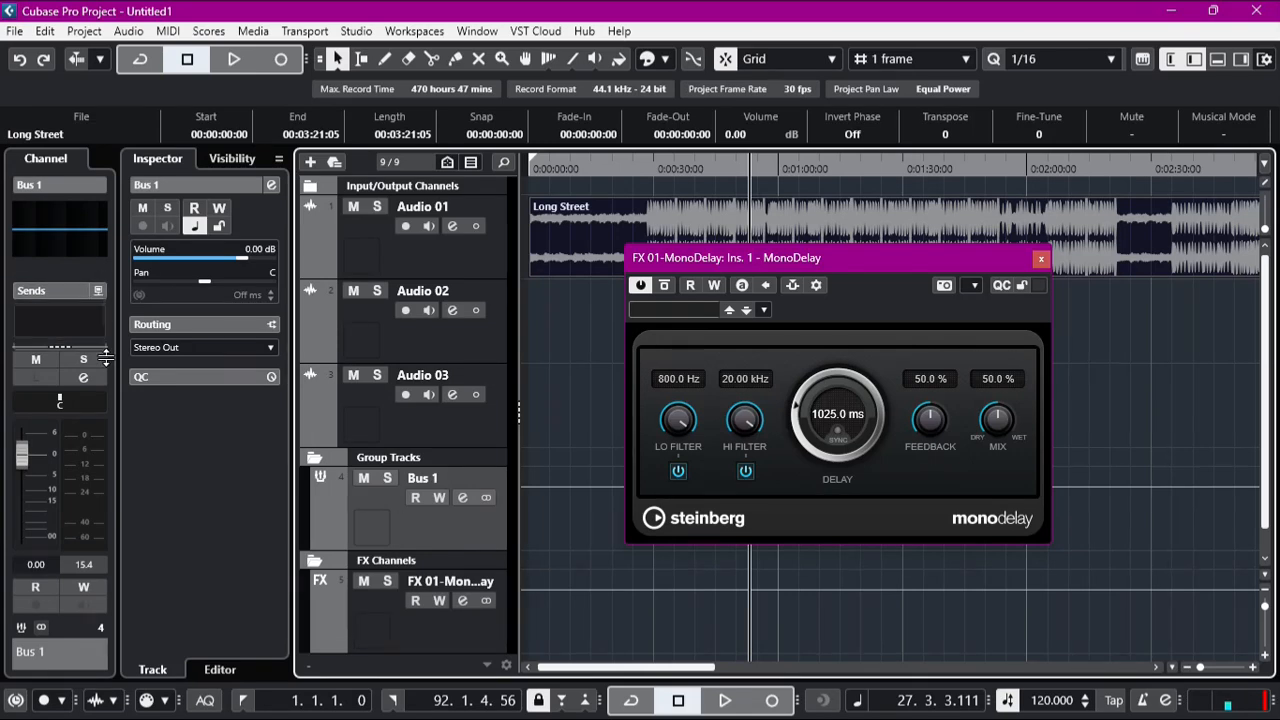
pyautogui.click(462, 498)
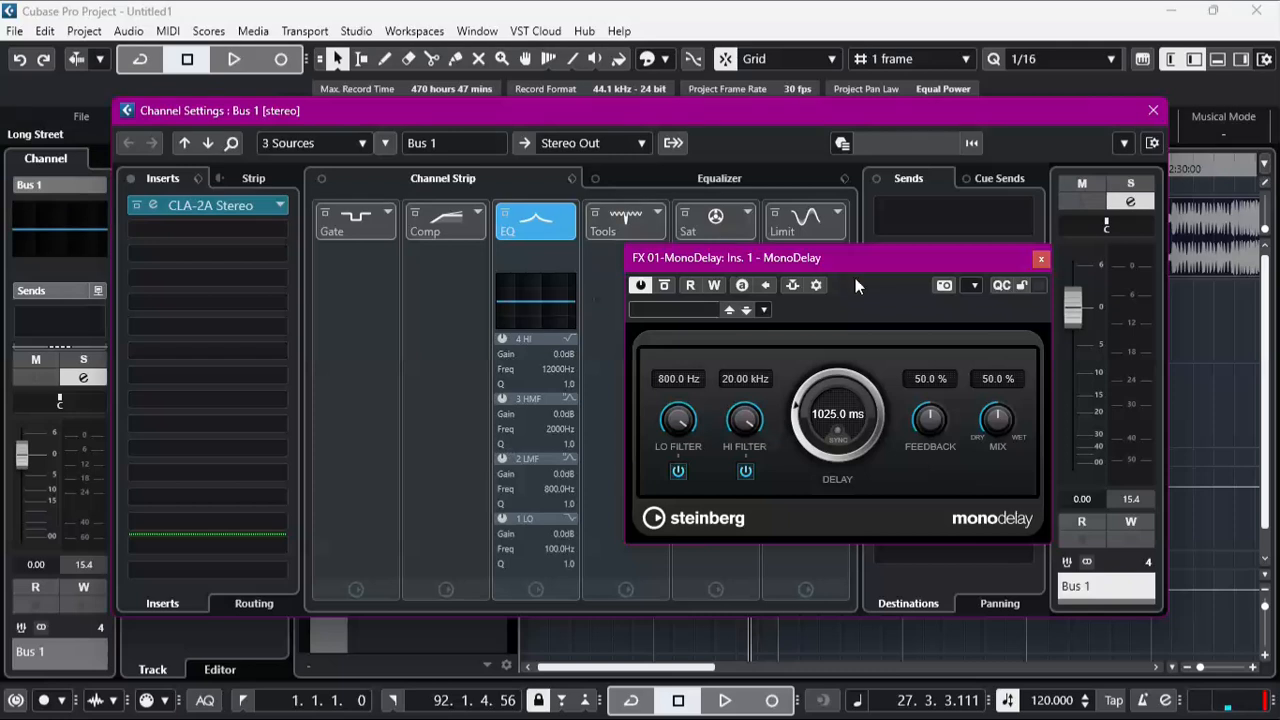
pyautogui.click(1040, 261)
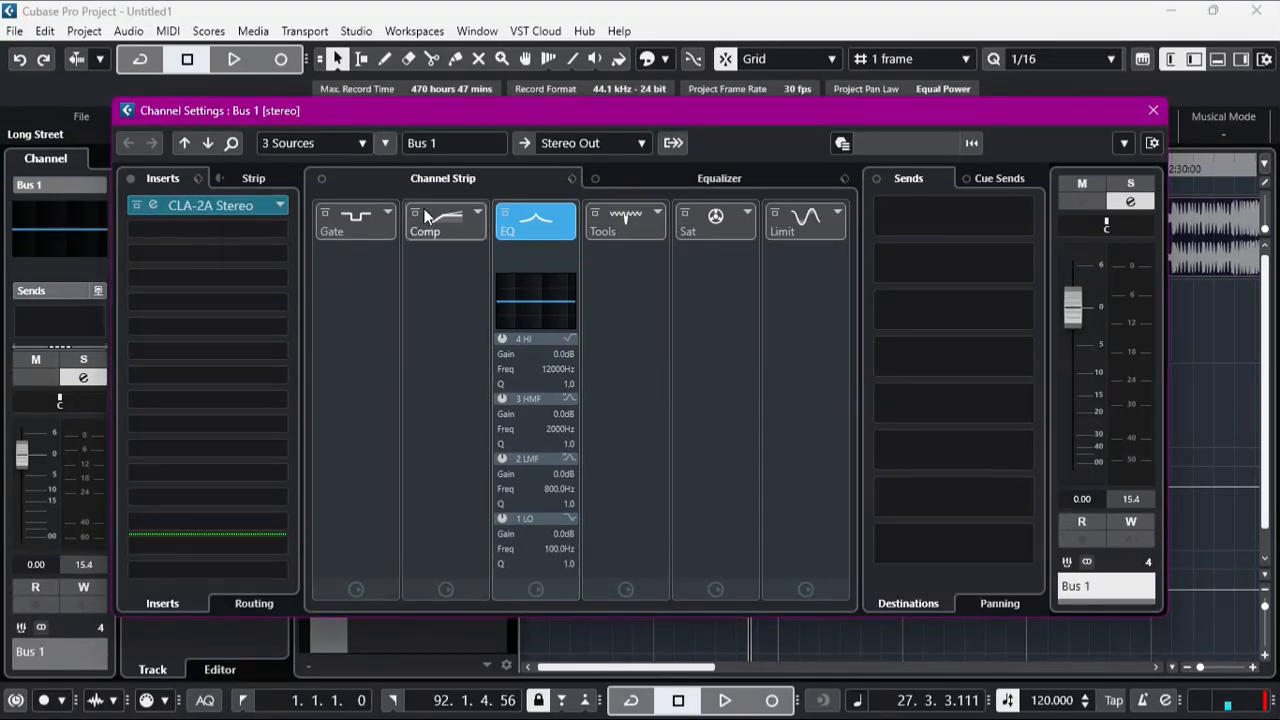
# Step: Add an active send from Bus 1 to FX 01-MonoDelay at a level of -9.84, and close the channel settings
pyautogui.click(909, 249)
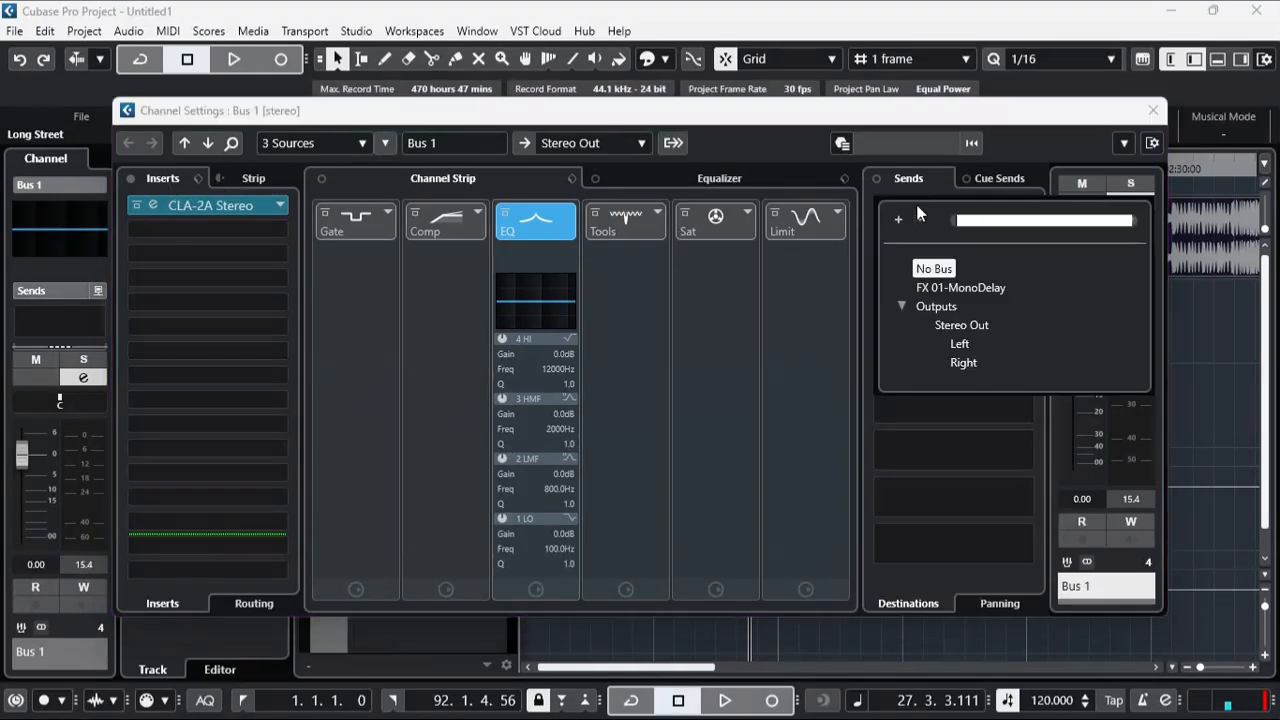
pyautogui.click(960, 287)
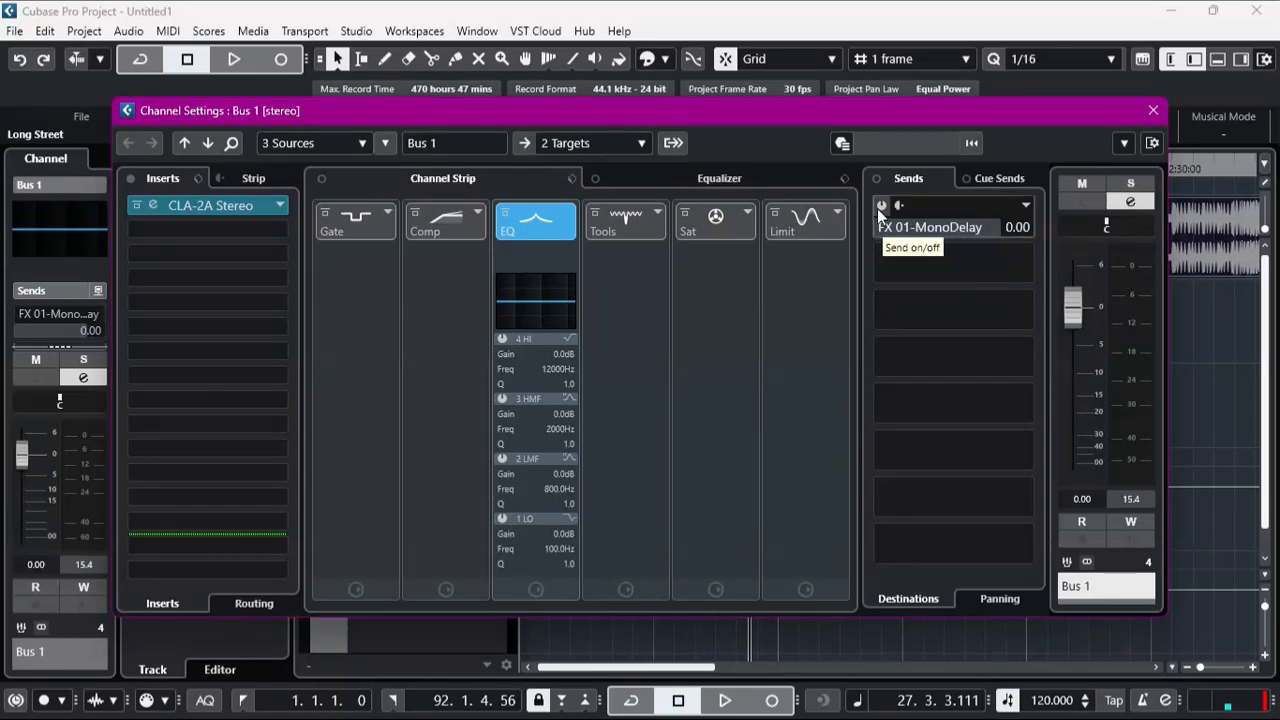
pyautogui.click(879, 206)
pyautogui.moveTo(972, 235); pyautogui.dragTo(913, 229)
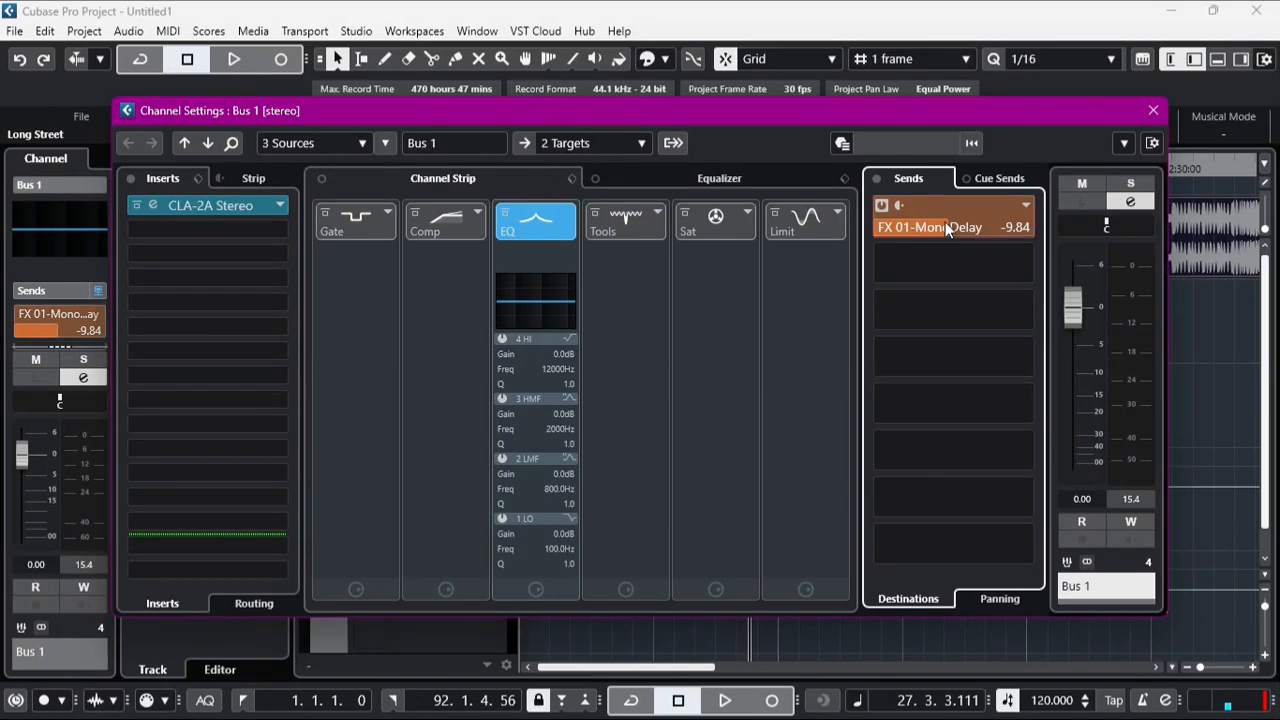
pyautogui.click(1148, 115)
# Step: While the song plays, set the FX 01 channel's MonoDelay time to 525 ms, then stop playback and close the plugin and channel settings
pyautogui.press('space')
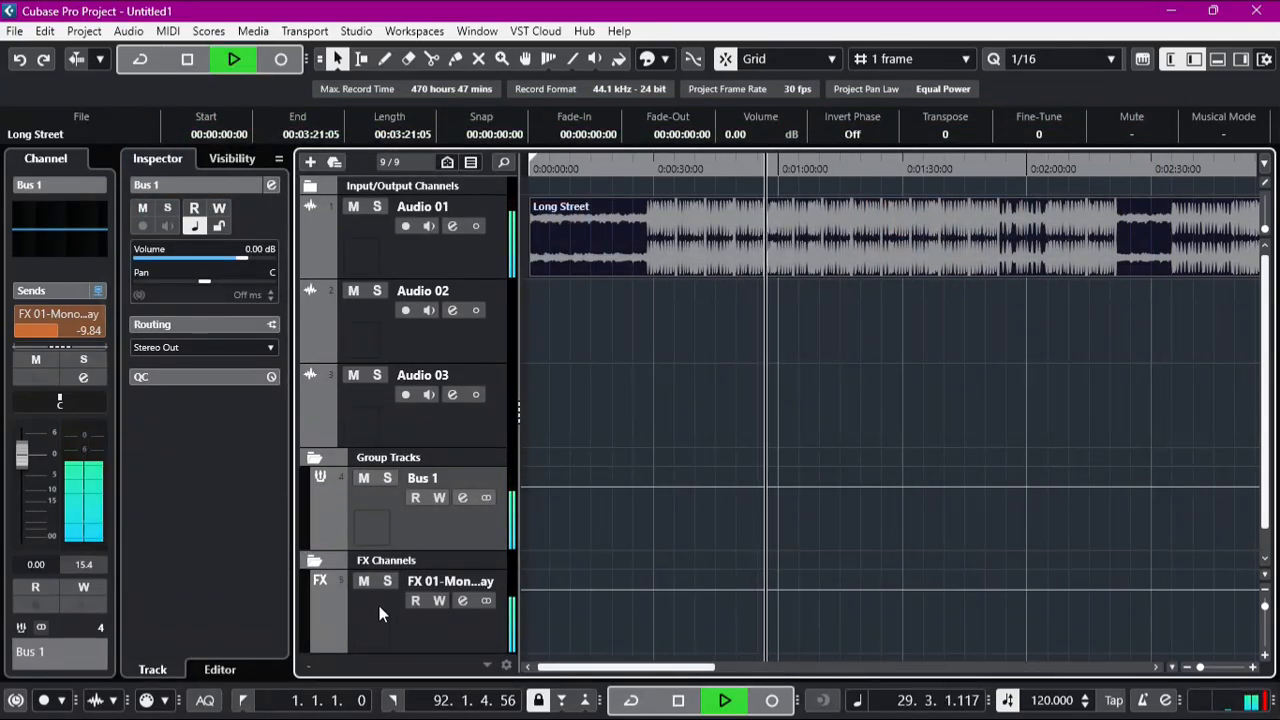
pyautogui.scroll(-1, 450, 630)
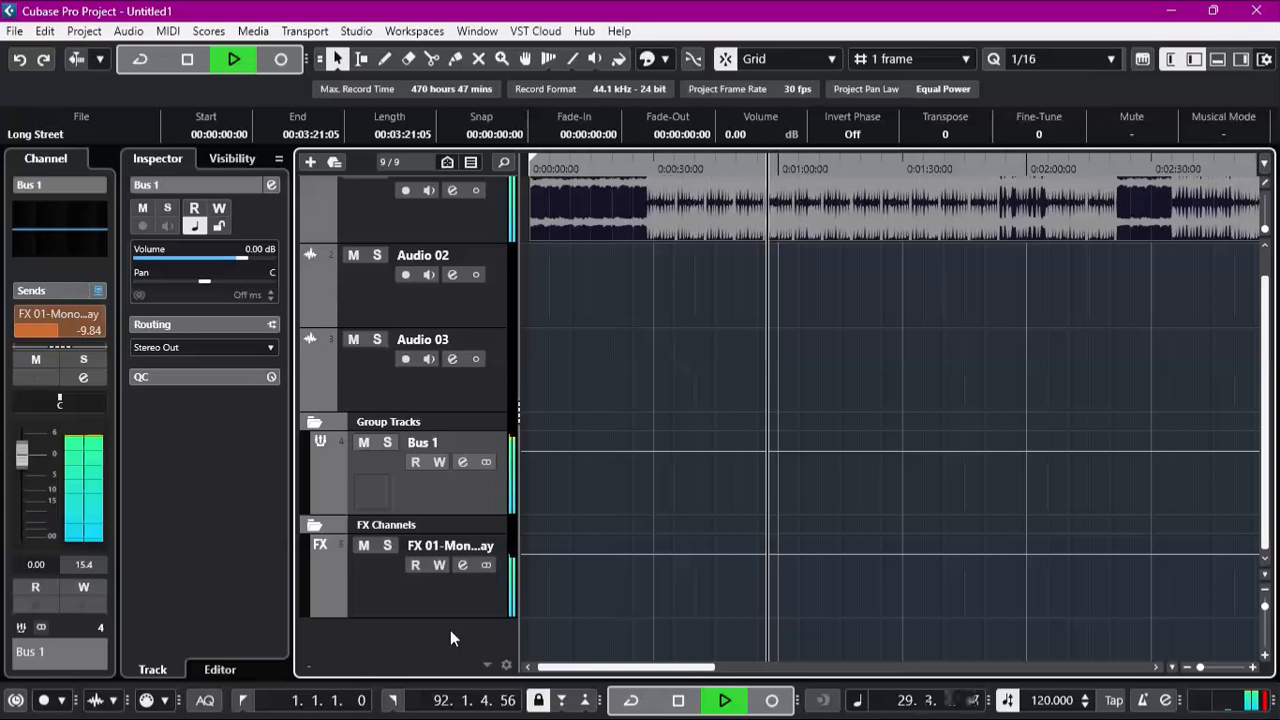
pyautogui.click(462, 565)
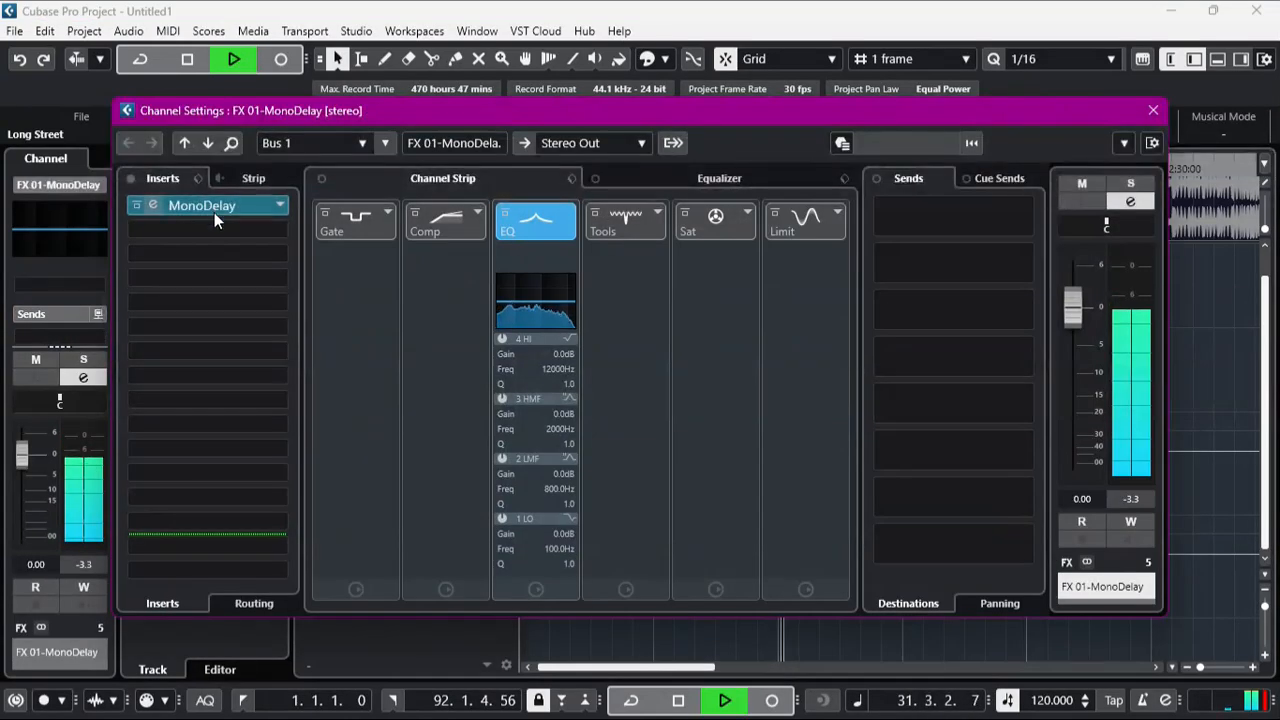
pyautogui.click(153, 205)
pyautogui.moveTo(806, 420)
pyautogui.mouseDown()
pyautogui.moveTo(799, 394)
pyautogui.moveTo(804, 452)
pyautogui.moveTo(797, 430)
pyautogui.mouseUp()
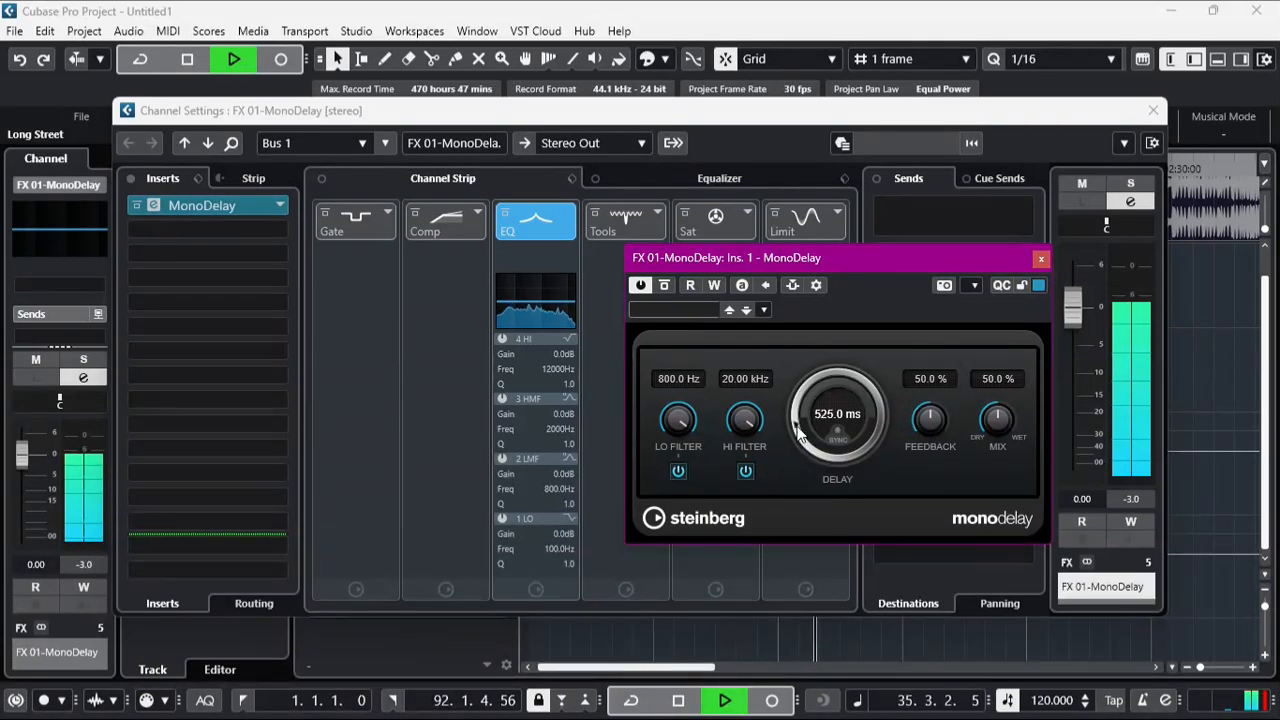
pyautogui.press('space')
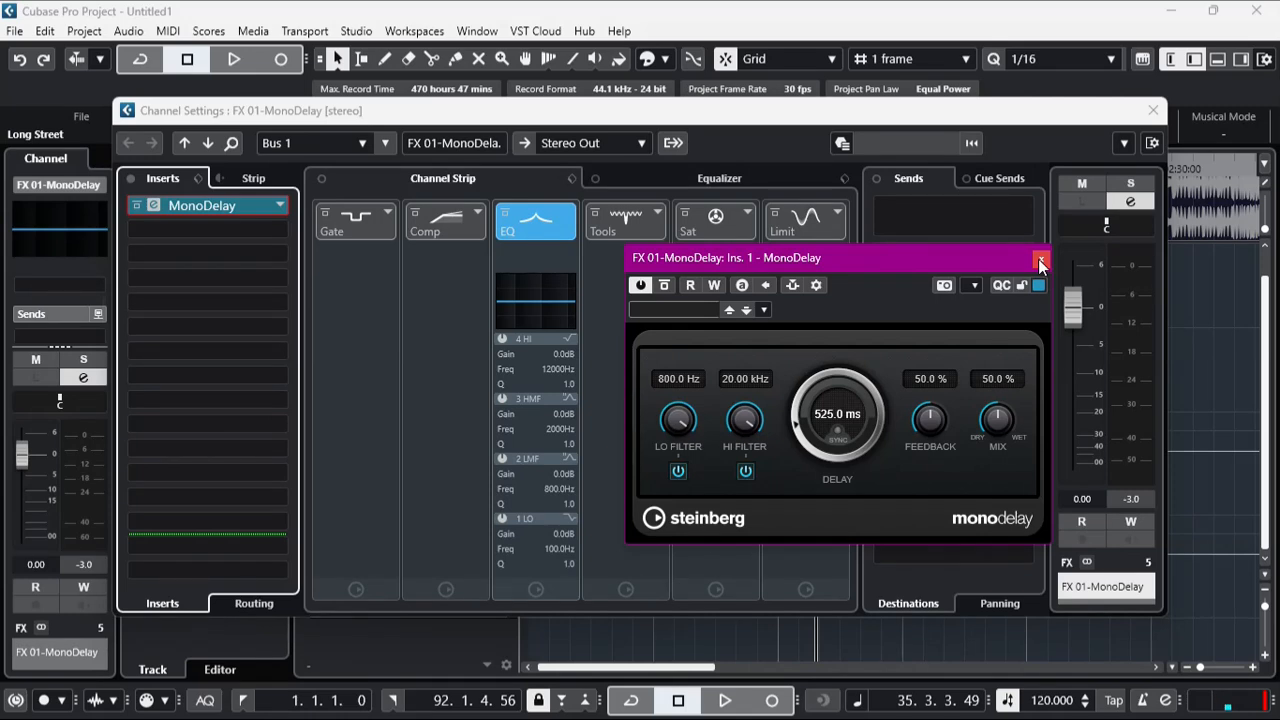
pyautogui.click(1038, 259)
pyautogui.click(1154, 112)
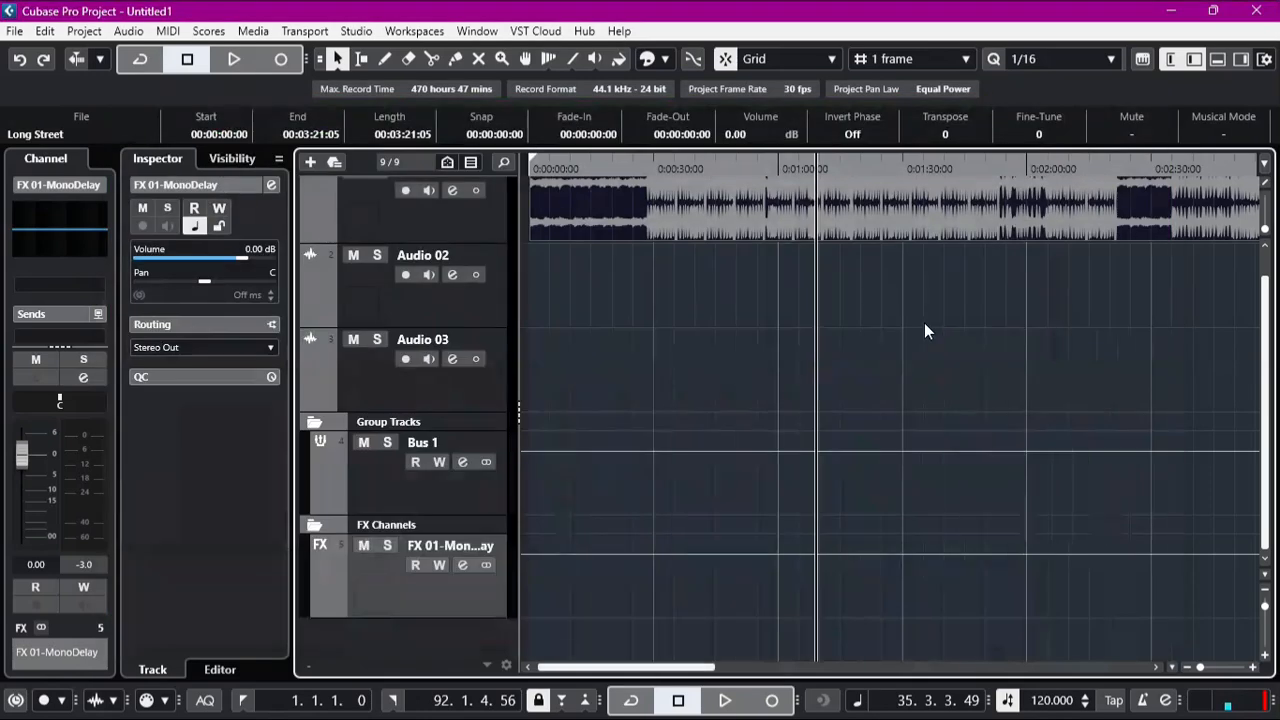